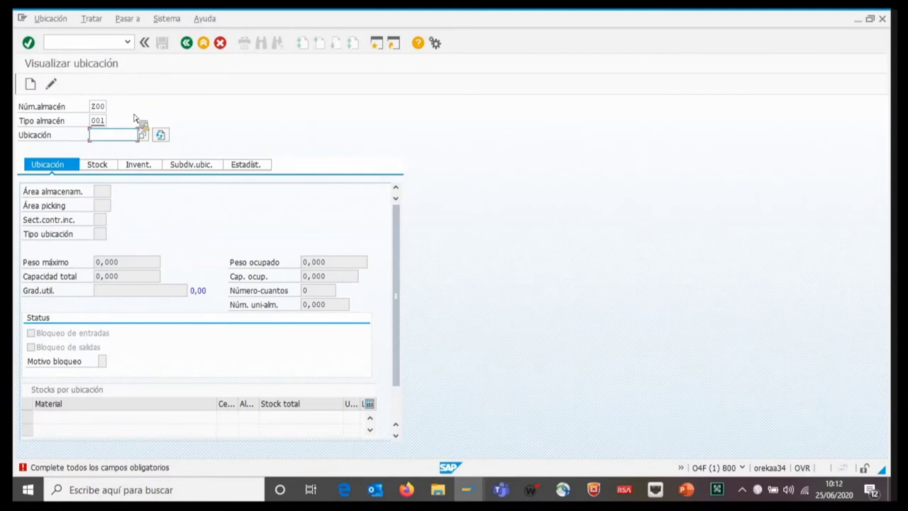
Display storage bin 1001 of warehouse Z00, storage type 001, and view its inventory history
{"action": "type", "text": "1001"}
{"action": "key", "text": "Return"}
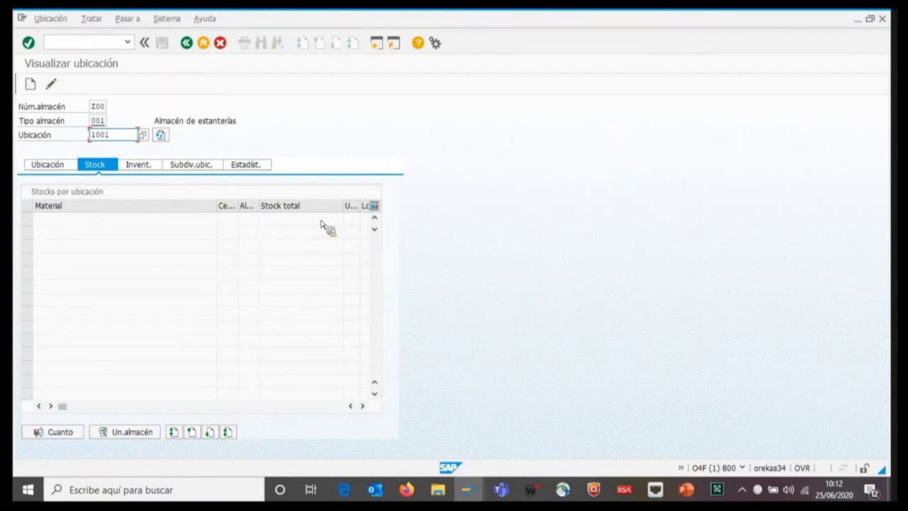
{"action": "left_click", "coordinate": [146, 169]}
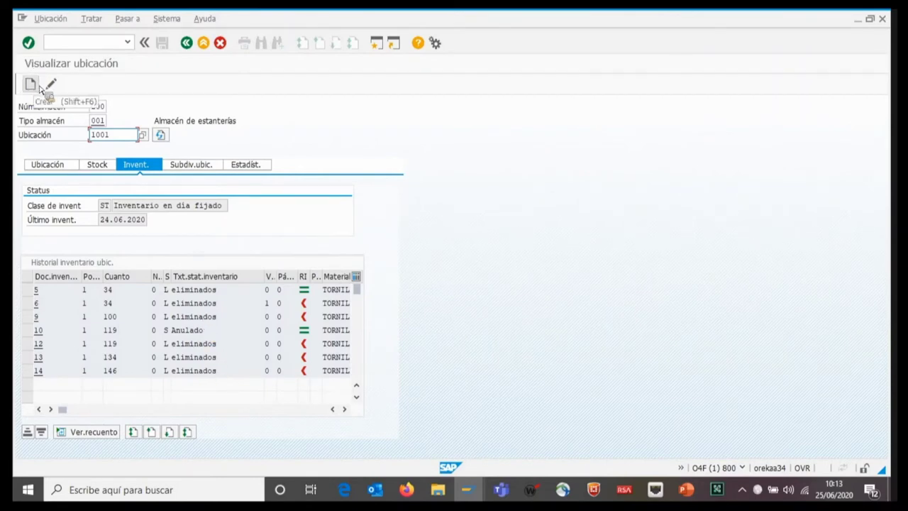
Open transaction LS10 and examine the start value, end value and increment for warehouse Z00, storage type 001
{"action": "left_click", "coordinate": [107, 44]}
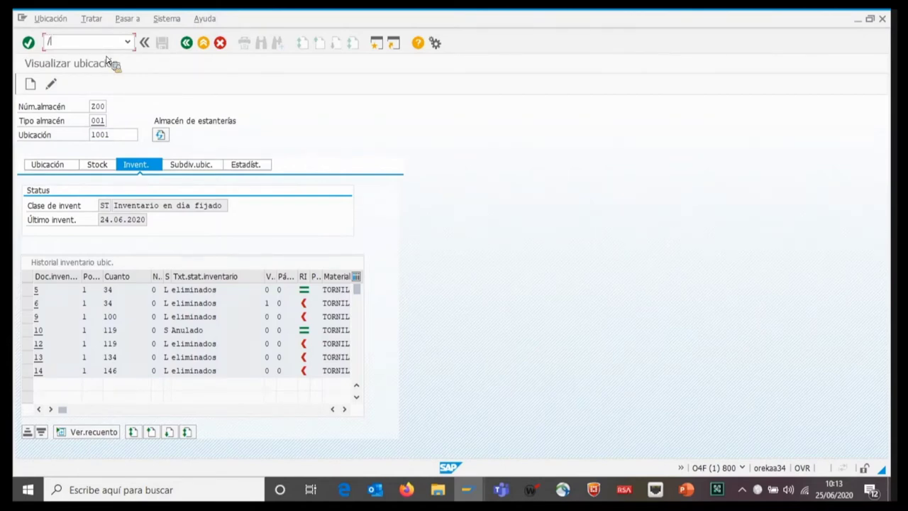
{"action": "type", "text": "/nls10"}
{"action": "key", "text": "Return"}
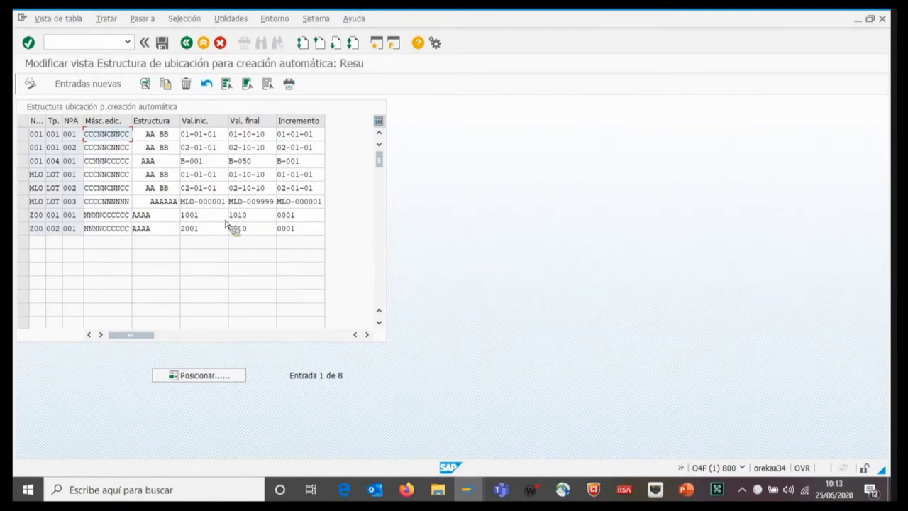
{"action": "left_click", "coordinate": [303, 221]}
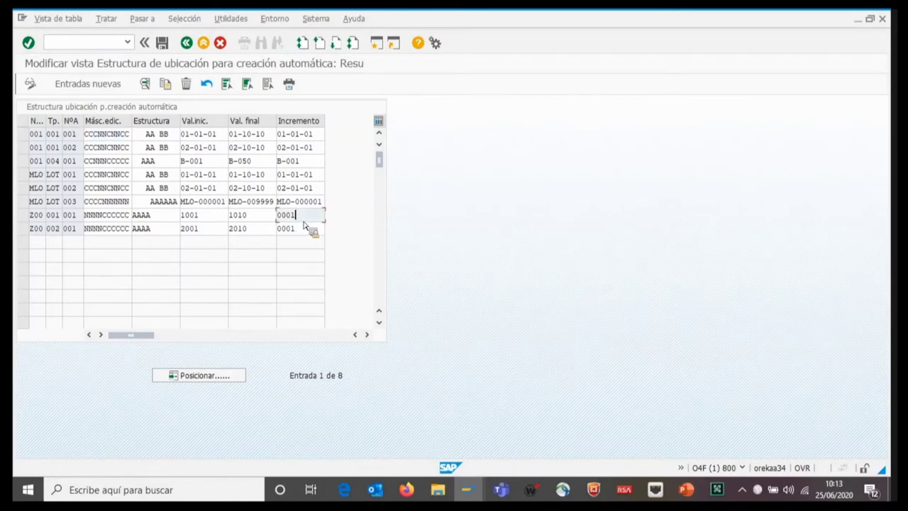
{"action": "left_click", "coordinate": [277, 19]}
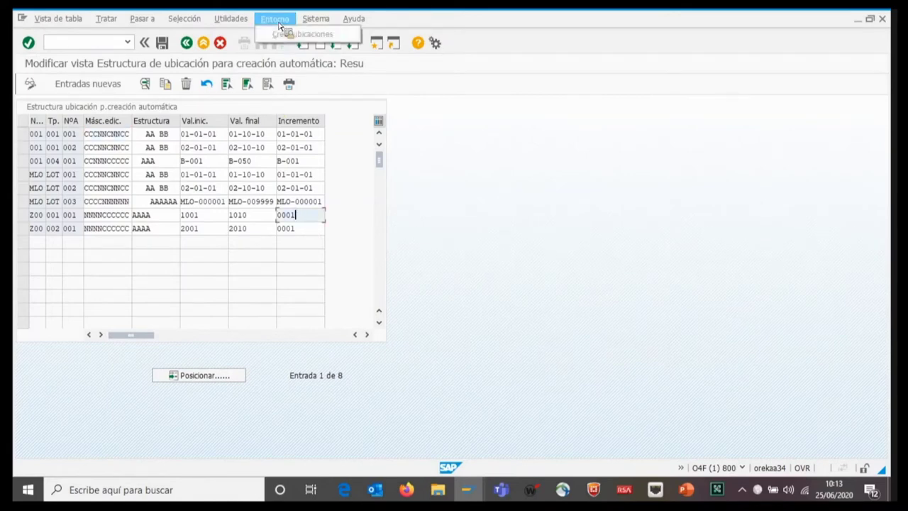
{"action": "left_click", "coordinate": [232, 216]}
{"action": "double_click", "coordinate": [219, 217]}
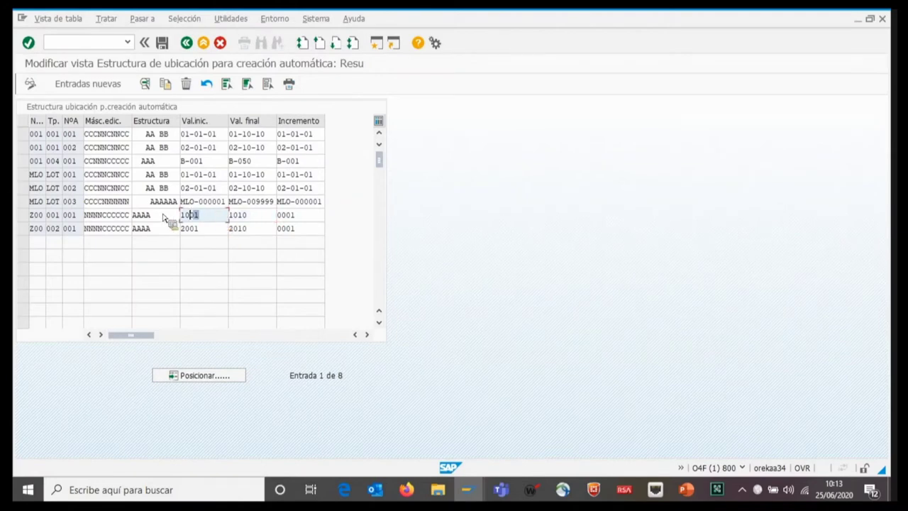
{"action": "key", "text": "Tab"}
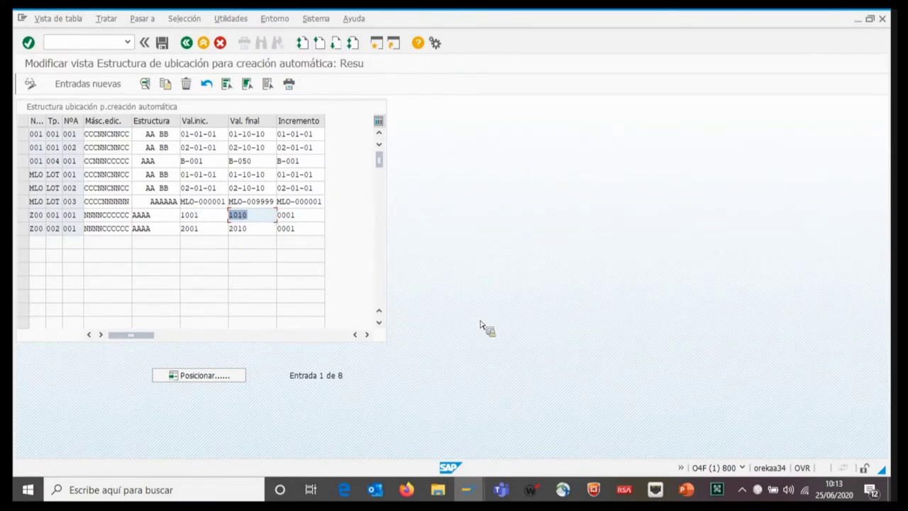
Switch to the PowerPoint slideshow, review the WM structure diagram and advance to the material master WM views slide
{"action": "mouse_move", "coordinate": [686, 489]}
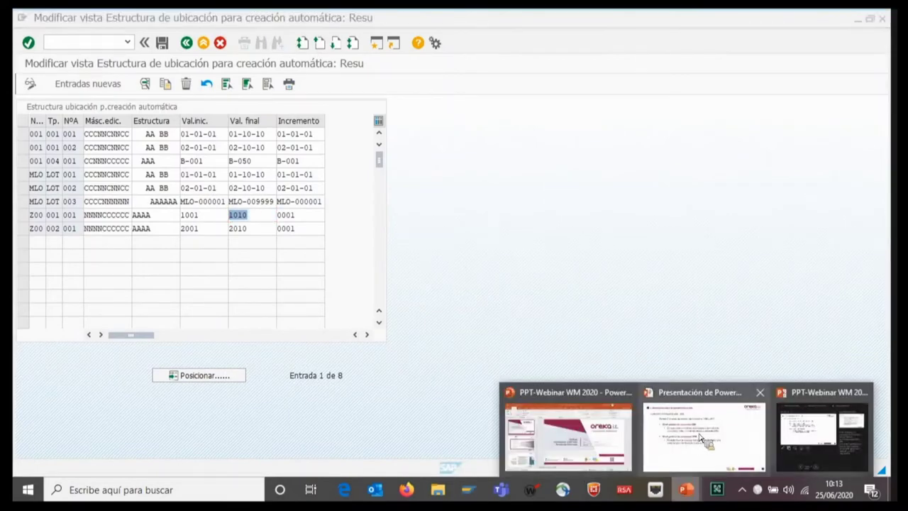
{"action": "left_click", "coordinate": [701, 437]}
{"action": "key", "text": "Left"}
{"action": "key", "text": "Left"}
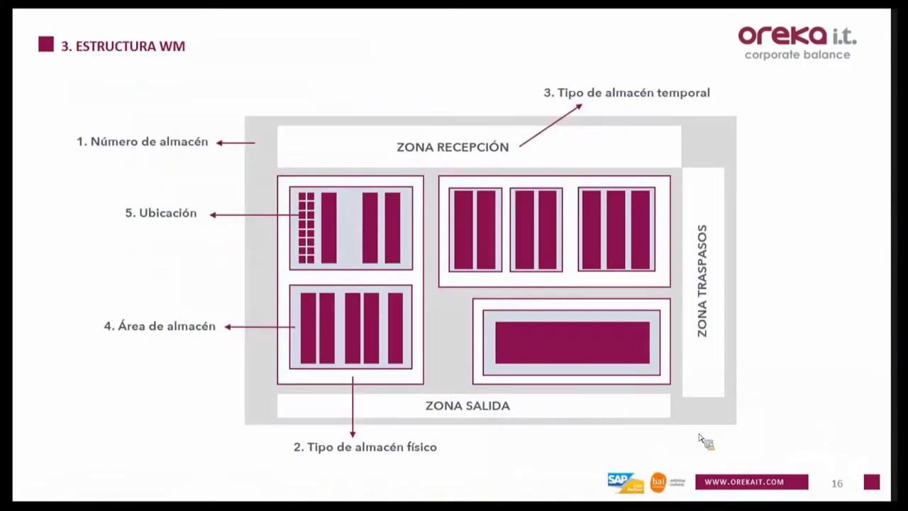
{"action": "key", "text": "Right"}
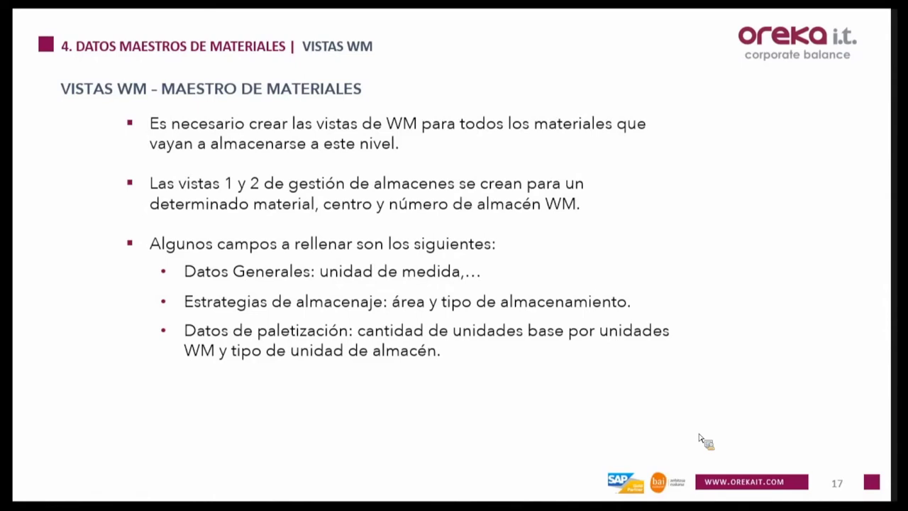
Switch back to SAP, open transaction MM03 and call up the view selection for material TORNILLO_ALR
{"action": "key", "text": "alt+Tab"}
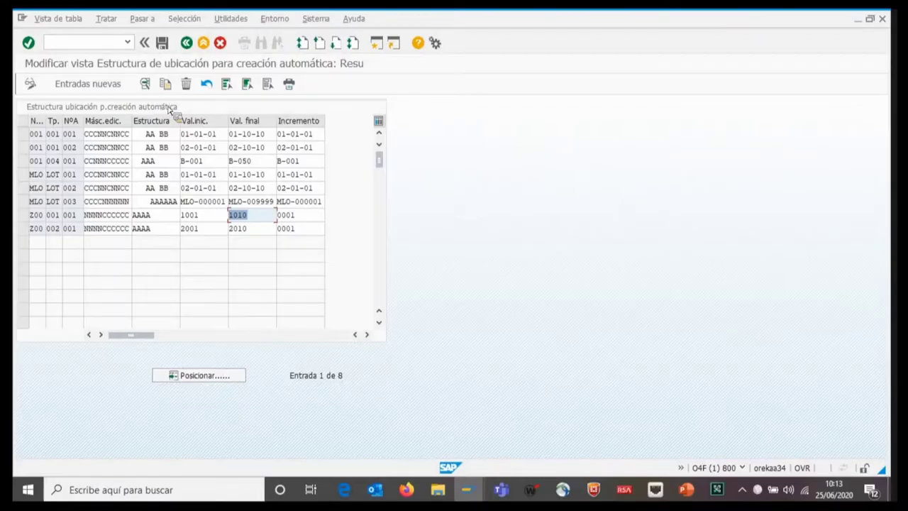
{"action": "key", "text": "ctrl+slash"}
{"action": "type", "text": "/n"}
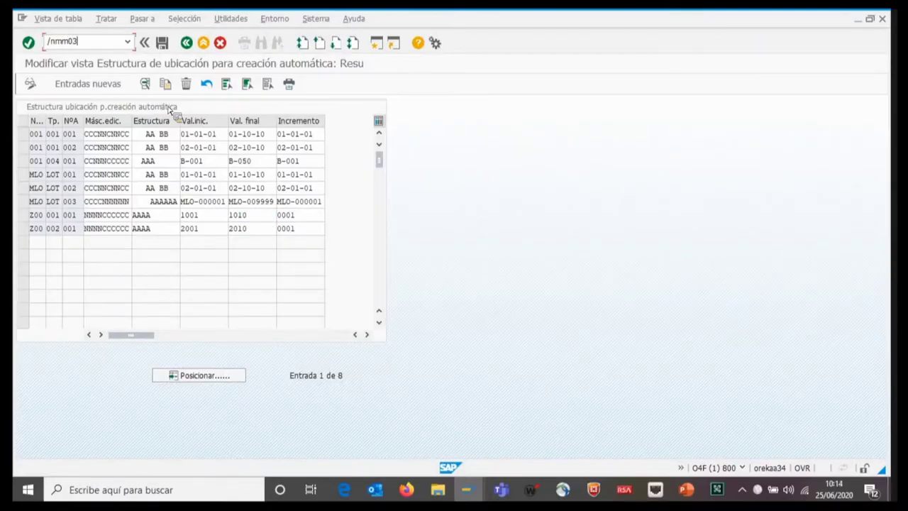
{"action": "type", "text": "mm03"}
{"action": "key", "text": "Return"}
{"action": "left_click", "coordinate": [106, 120]}
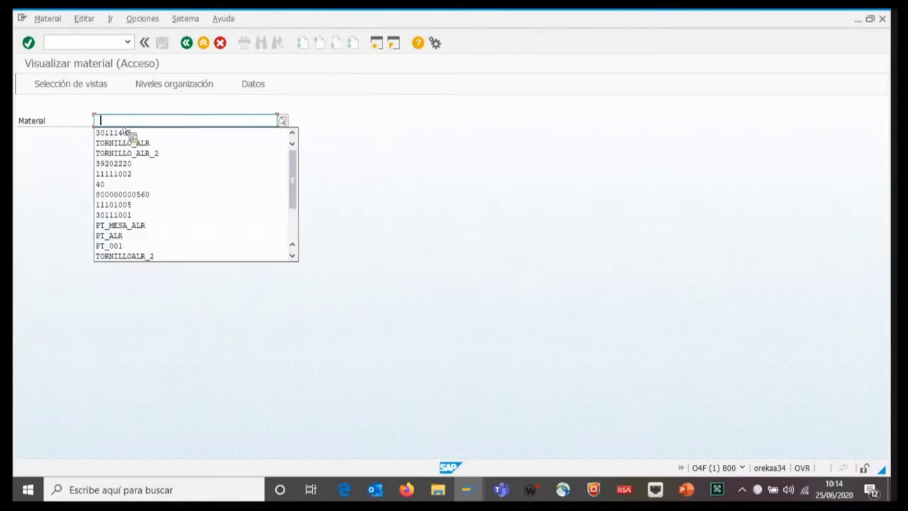
{"action": "left_click", "coordinate": [131, 142]}
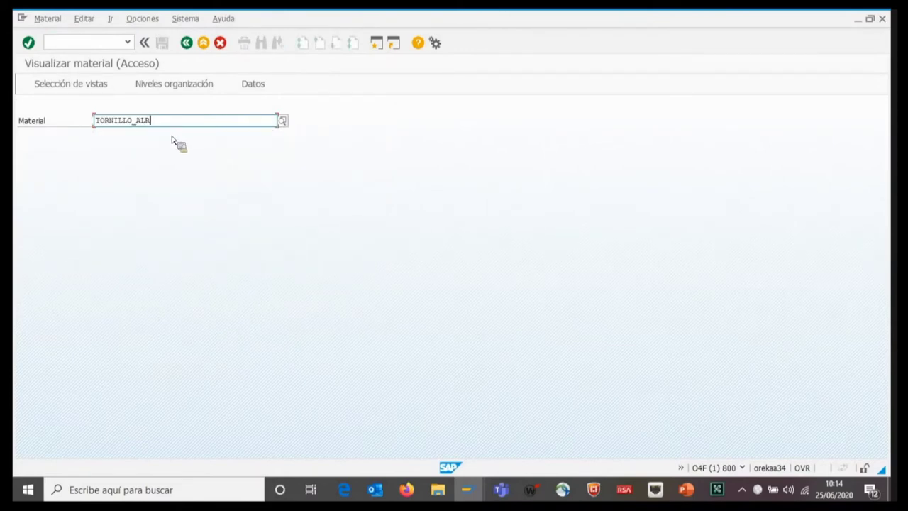
{"action": "key", "text": "Return"}
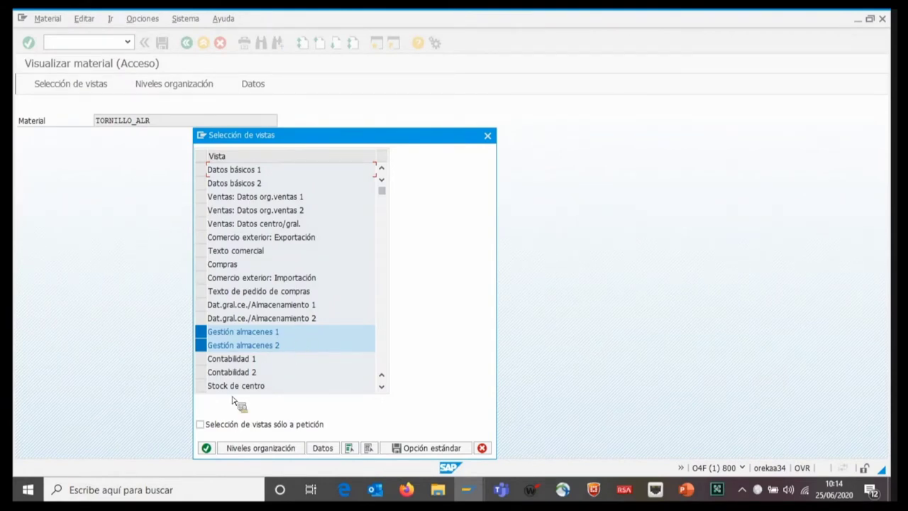
Open the Gestión almacenes 1 and 2 views for plant ZUNI and warehouse number Z00, without a storage type
{"action": "left_click", "coordinate": [207, 448]}
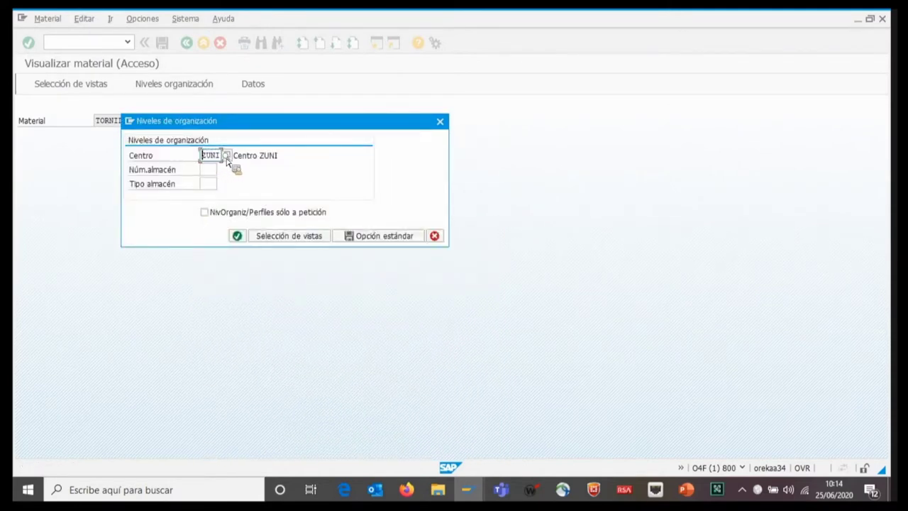
{"action": "left_click", "coordinate": [214, 171]}
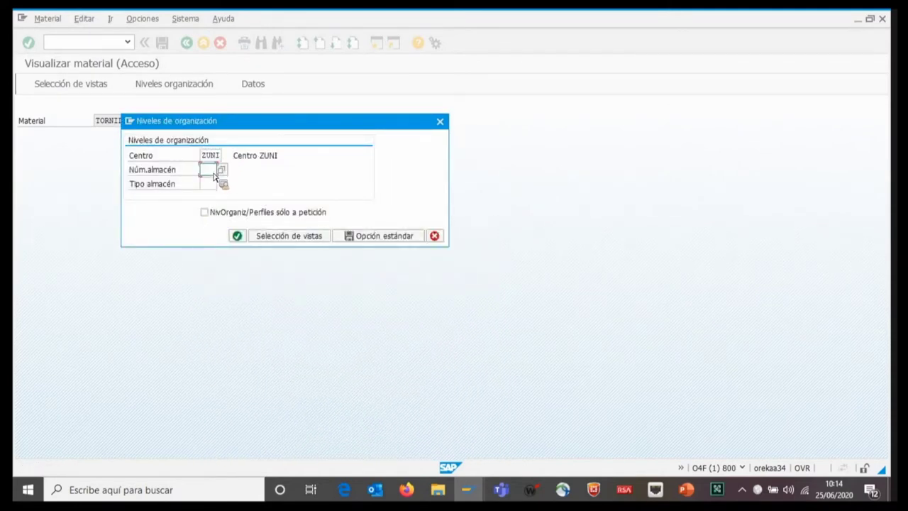
{"action": "left_click", "coordinate": [213, 181]}
{"action": "left_click", "coordinate": [205, 188]}
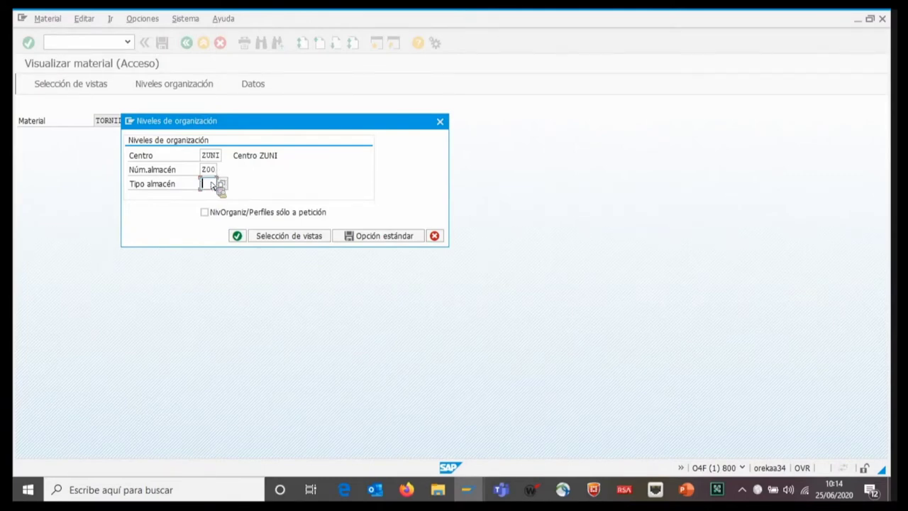
{"action": "left_click", "coordinate": [238, 240]}
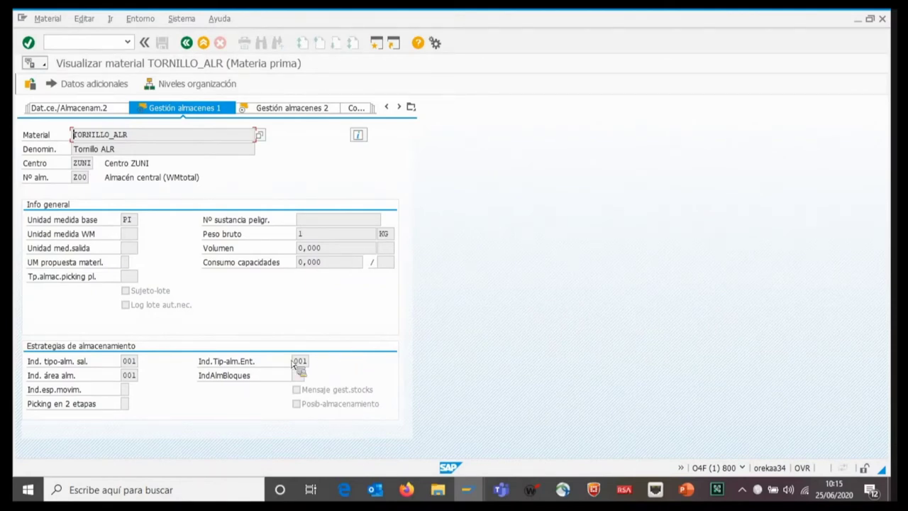
Examine the stock removal and placement storage type indicators and the storage section indicator in the storage strategies
{"action": "left_click_drag", "start_coordinate": [124, 361], "coordinate": [141, 358]}
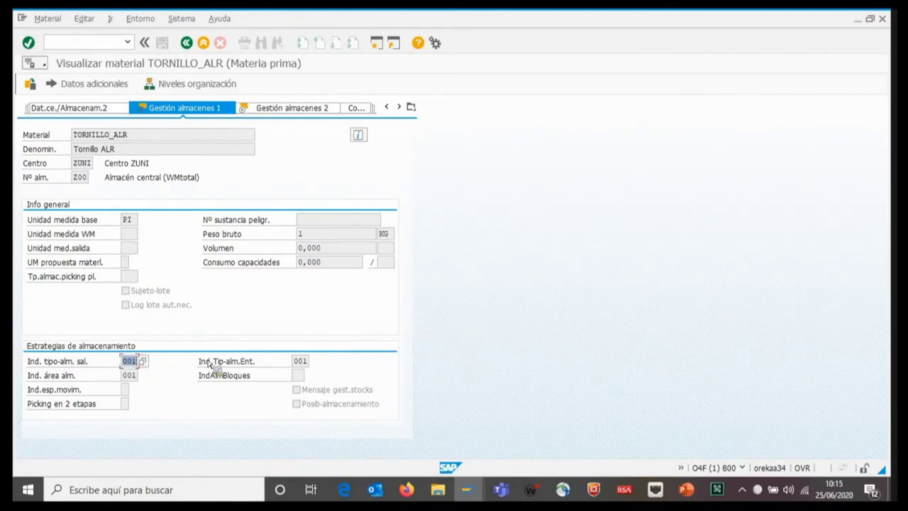
{"action": "left_click_drag", "start_coordinate": [292, 361], "coordinate": [305, 360]}
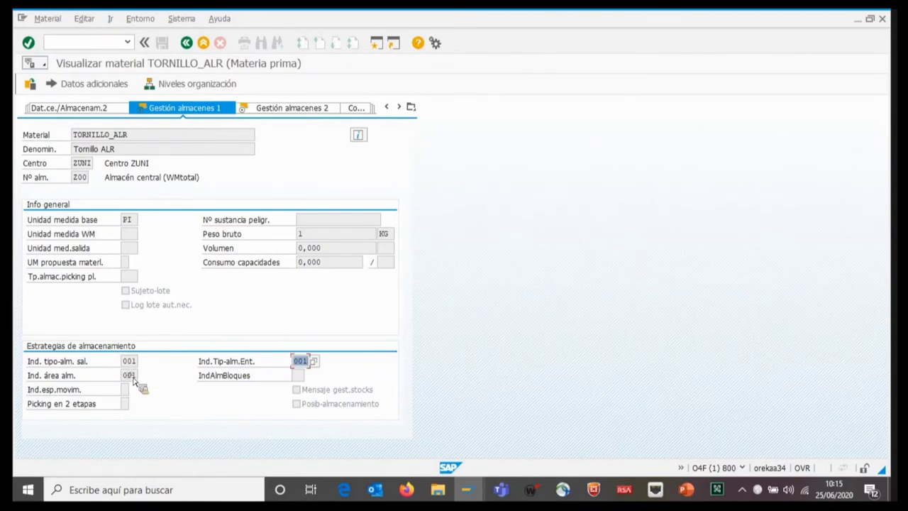
{"action": "left_click_drag", "start_coordinate": [123, 375], "coordinate": [137, 375]}
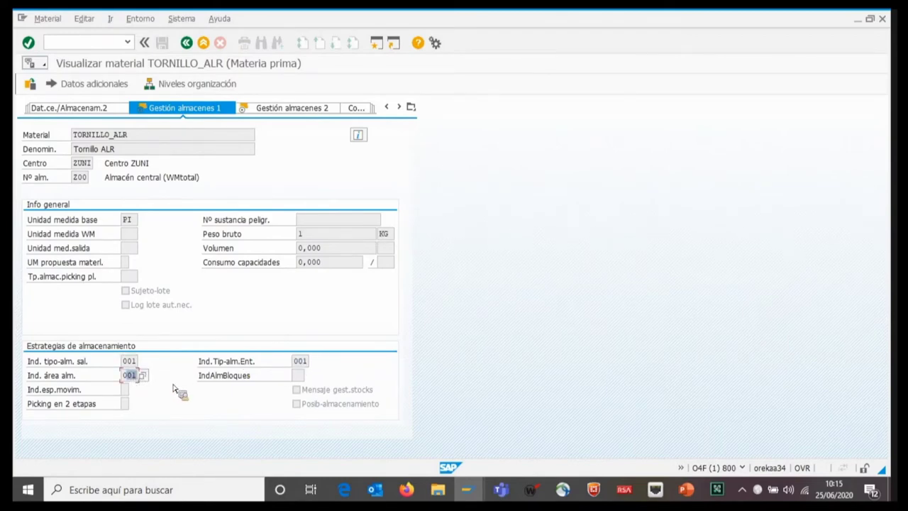
{"action": "left_click", "coordinate": [134, 378]}
Examine the palletization data in Gestión almacenes 2, including the storage unit type, and return to the material entry screen
{"action": "left_click", "coordinate": [276, 110]}
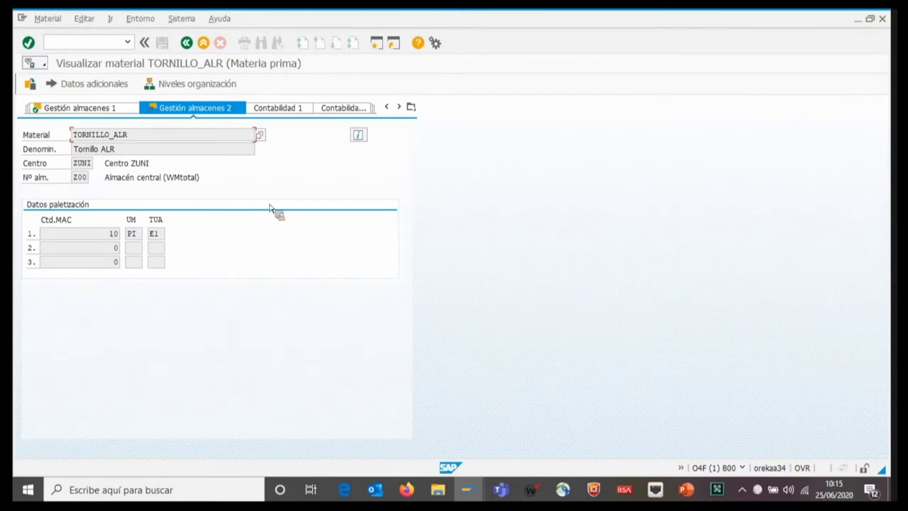
{"action": "left_click", "coordinate": [163, 236]}
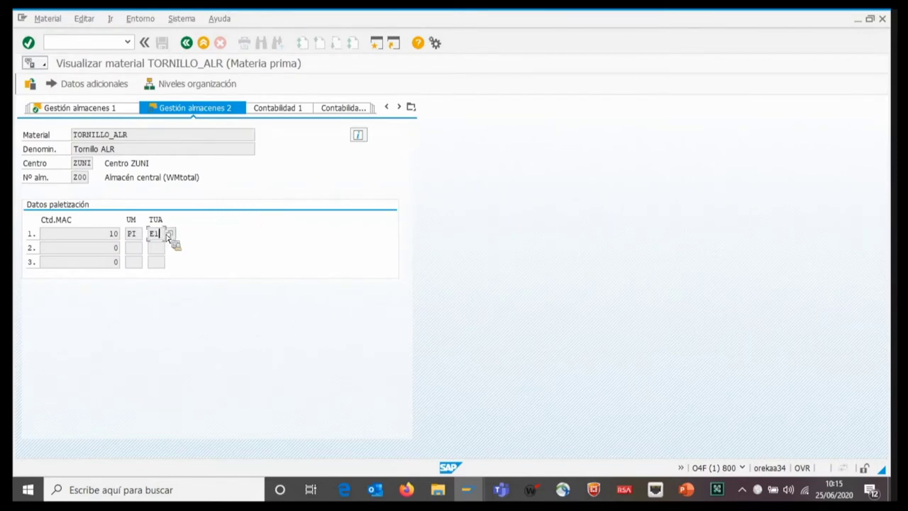
{"action": "left_click", "coordinate": [186, 42]}
Switch to the PowerPoint slideshow and advance to the slide on basic MM and WM concepts
{"action": "left_click", "coordinate": [686, 490]}
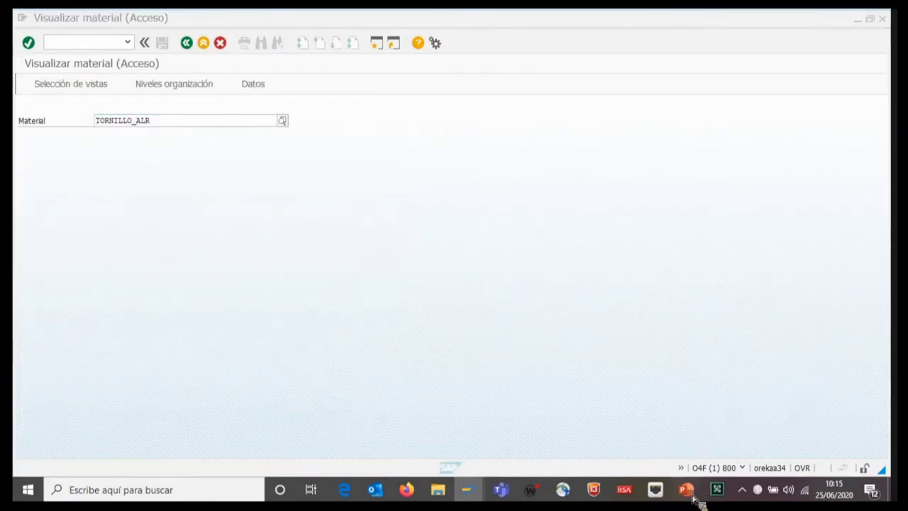
{"action": "left_click", "coordinate": [713, 411]}
{"action": "key", "text": "Right"}
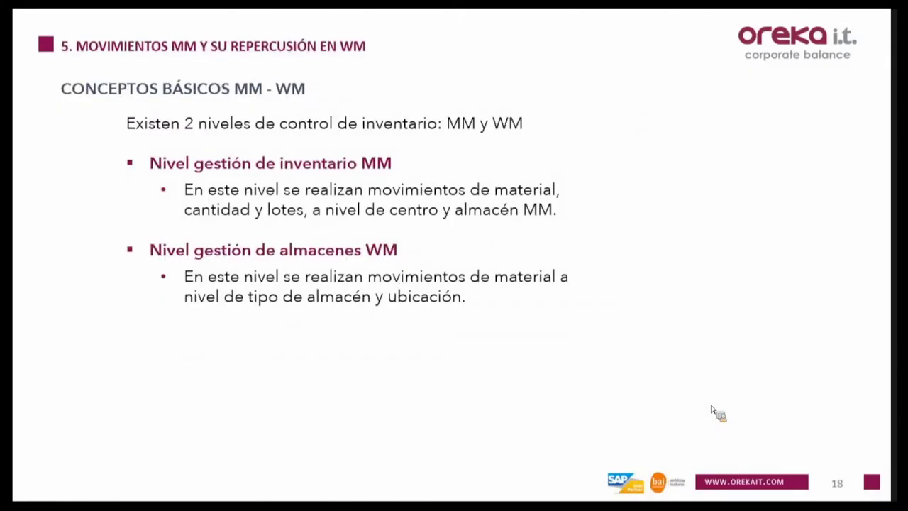
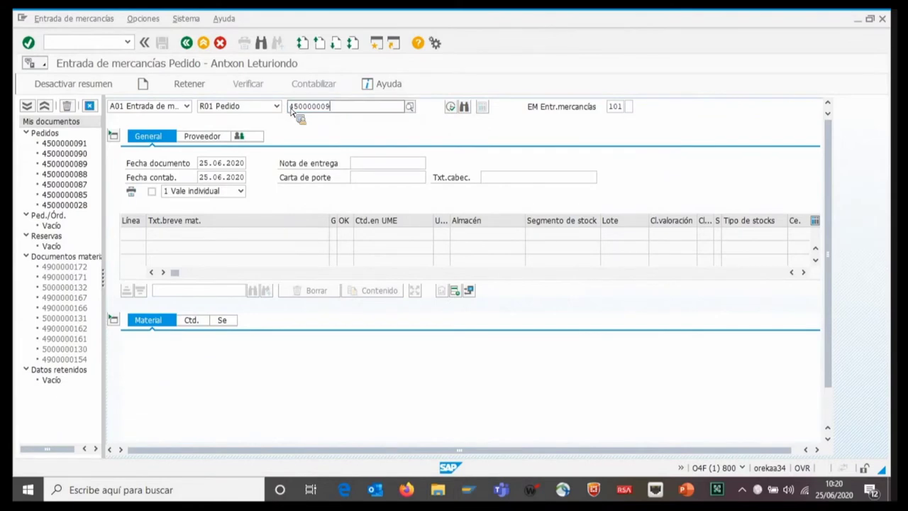
Finish entering the purchase order number and load the order's Tornillo ALR item into the goods receipt
{"action": "type", "text": "2"}
{"action": "key", "text": "Return"}
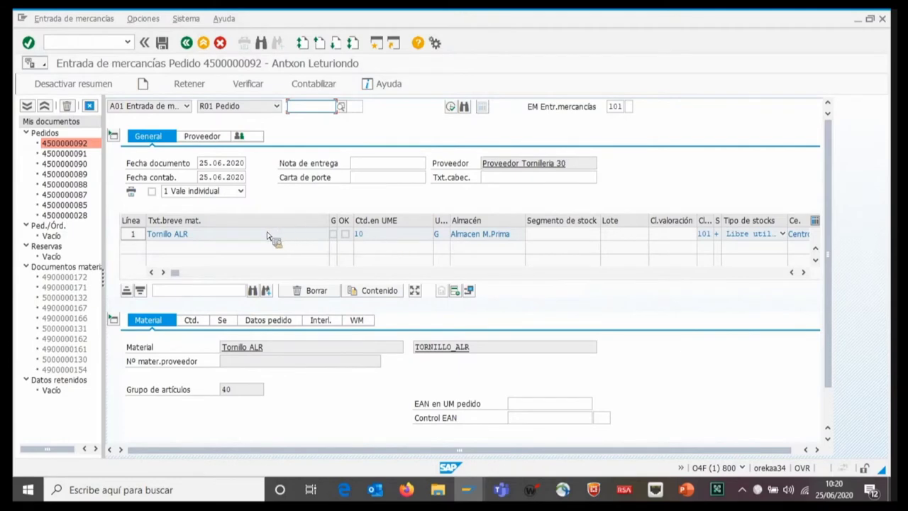
{"action": "left_click", "coordinate": [400, 234]}
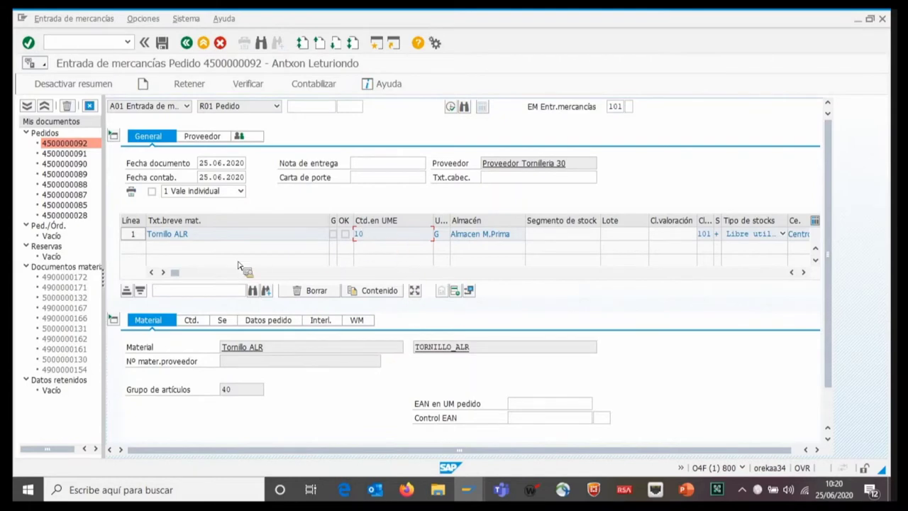
Review the Tornillo ALR item's quantities, receiving storage location and WM storage unit data
{"action": "left_click", "coordinate": [189, 321]}
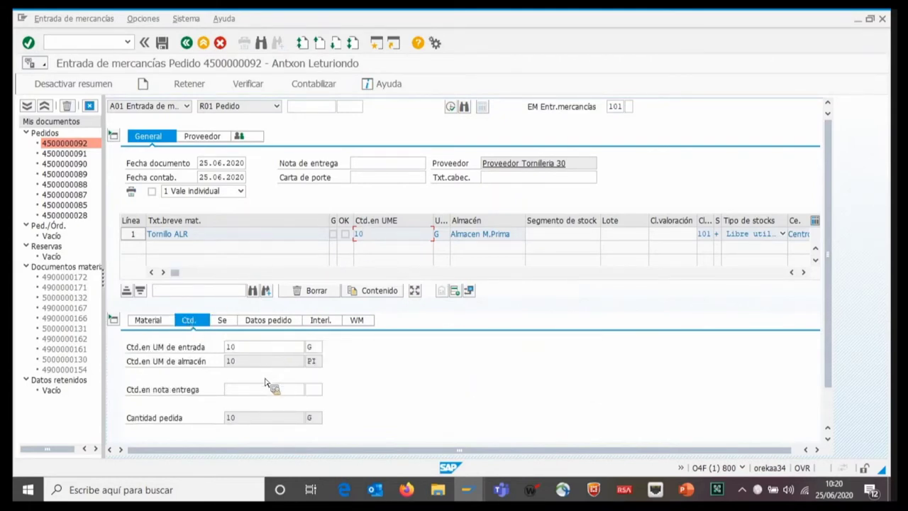
{"action": "left_click", "coordinate": [222, 320]}
{"action": "left_click", "coordinate": [367, 390]}
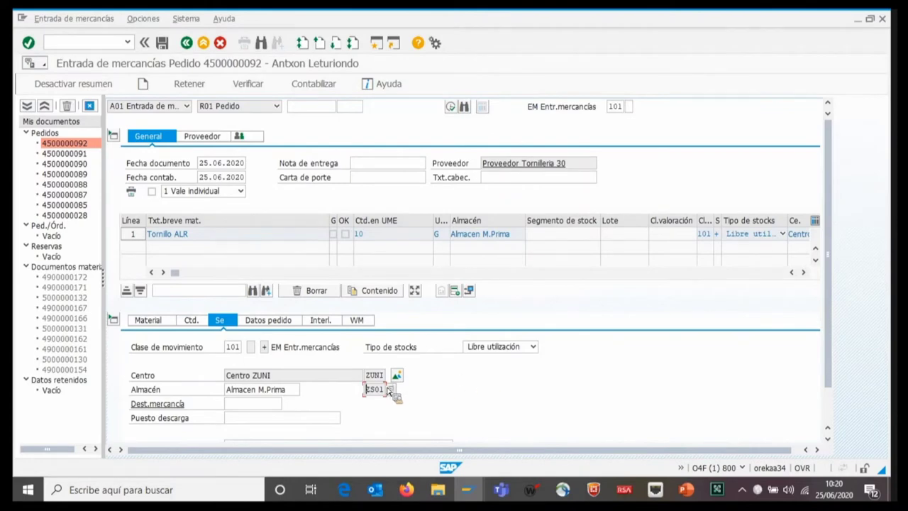
{"action": "left_click", "coordinate": [369, 325]}
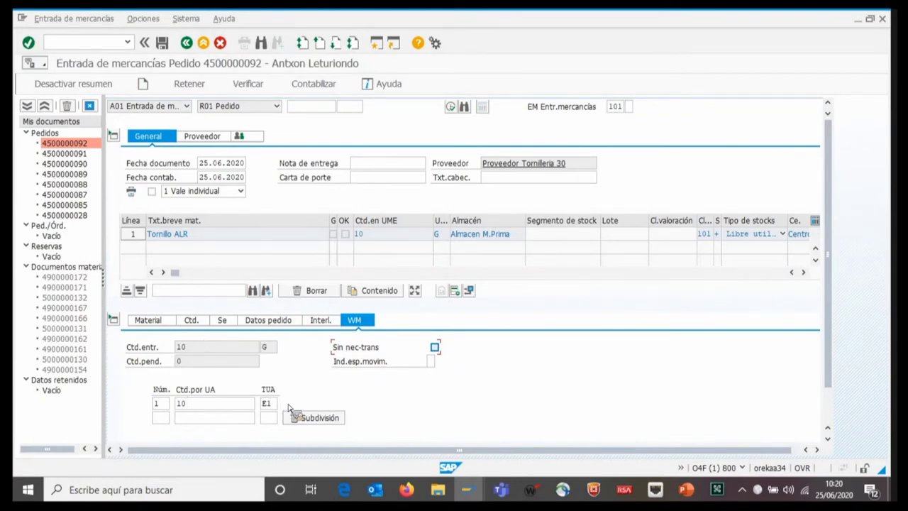
Mark the Tornillo ALR item as Posición OK and post the goods receipt
{"action": "scroll", "coordinate": [280, 391], "scroll_direction": "down", "scroll_amount": 3}
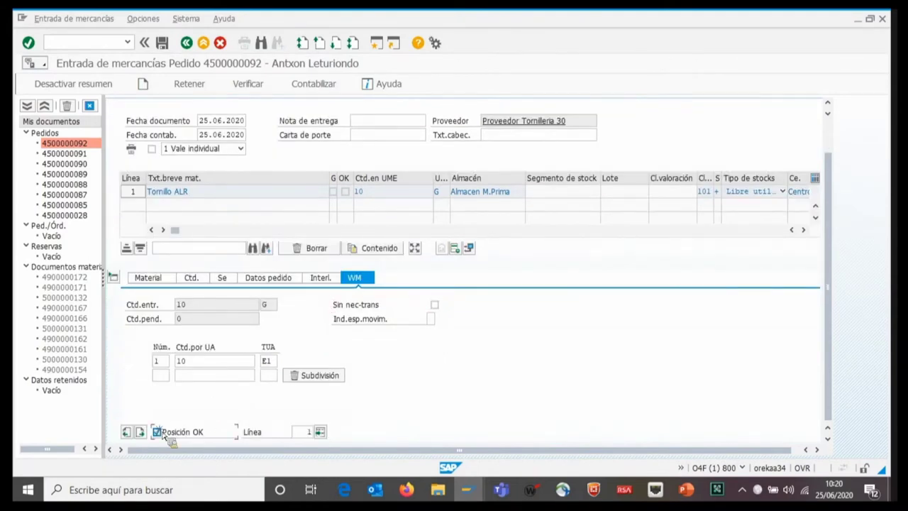
{"action": "scroll", "coordinate": [248, 383], "scroll_direction": "up", "scroll_amount": 3}
{"action": "left_click", "coordinate": [330, 85]}
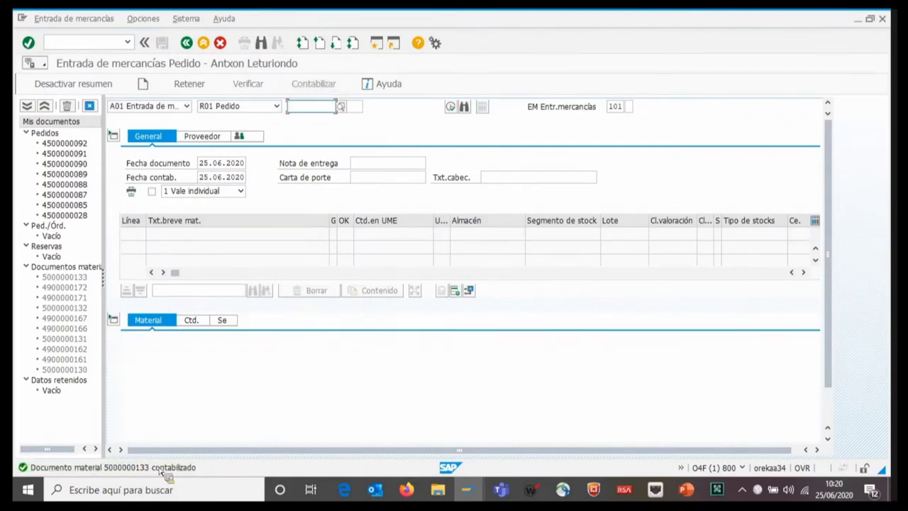
Run the Estado de almacén report for warehouse Z00 with display variant /STOCK
{"action": "left_click", "coordinate": [74, 45]}
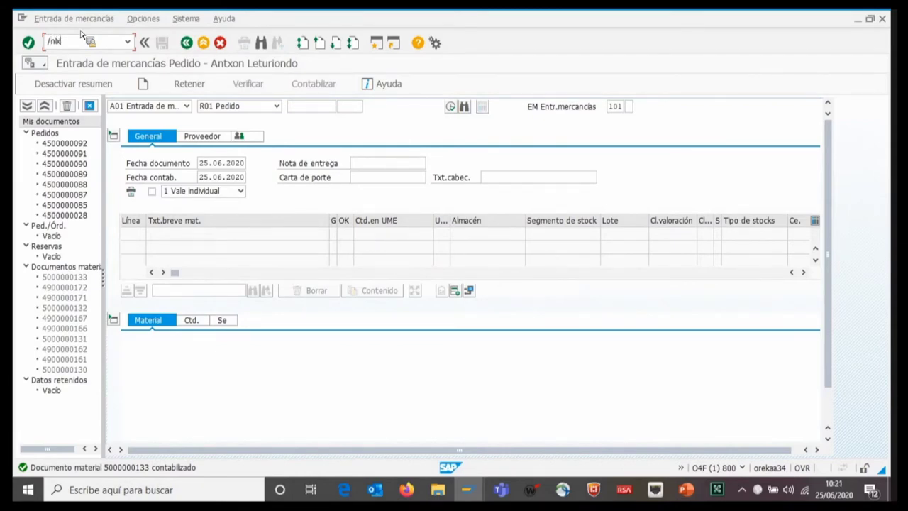
{"action": "key", "text": "Return"}
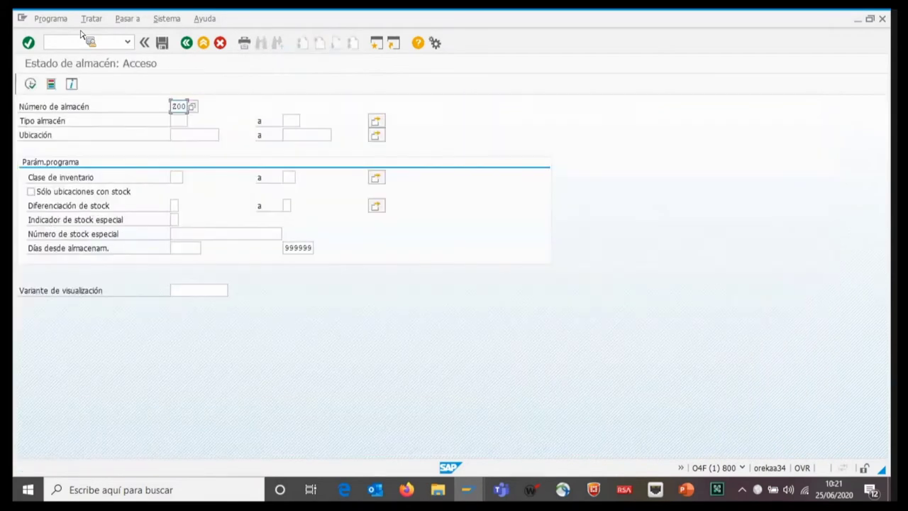
{"action": "double_click", "coordinate": [178, 106]}
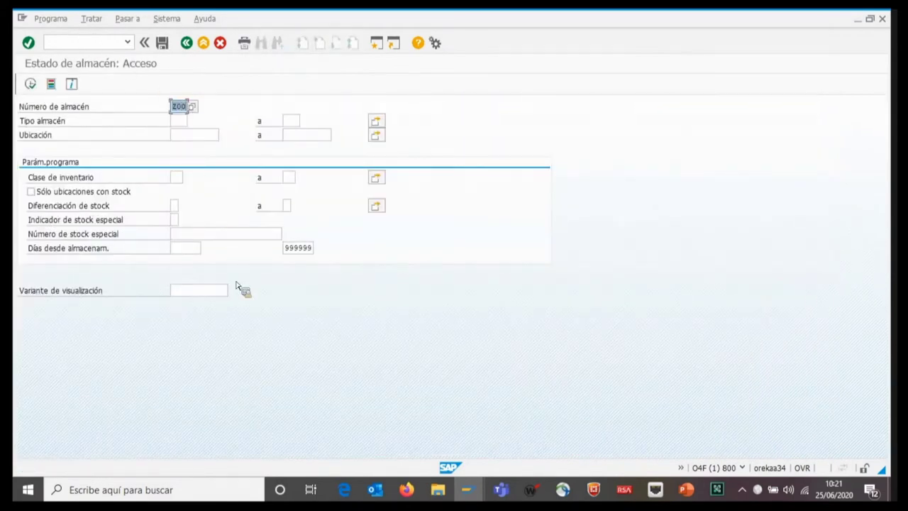
{"action": "left_click", "coordinate": [207, 291]}
{"action": "type", "text": "/STOCK"}
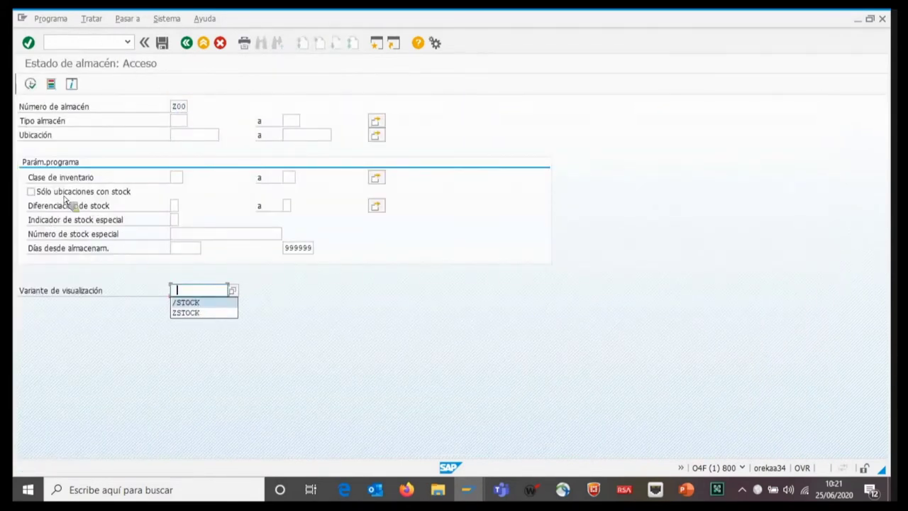
{"action": "left_click", "coordinate": [33, 87]}
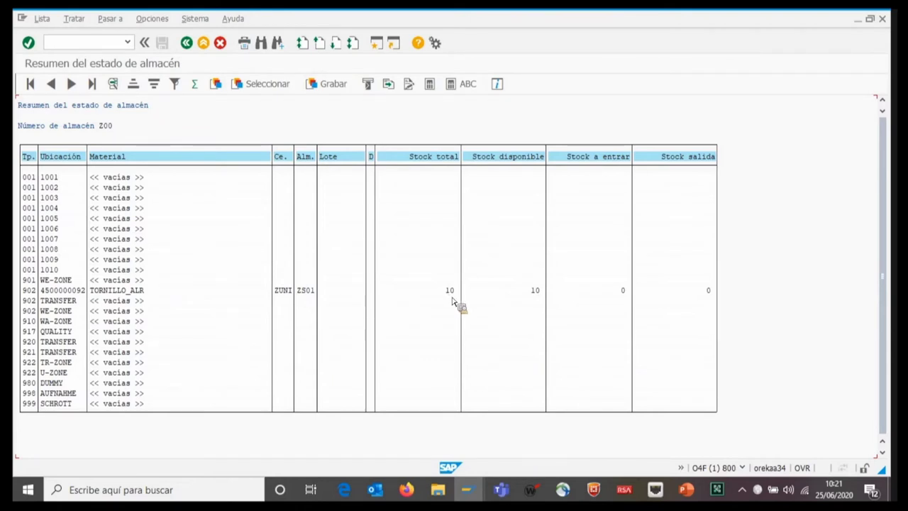
Open transaction MB51 in a new session and list TORNILLO_ALR material documents posted on 25.06.2020
{"action": "left_click", "coordinate": [74, 44]}
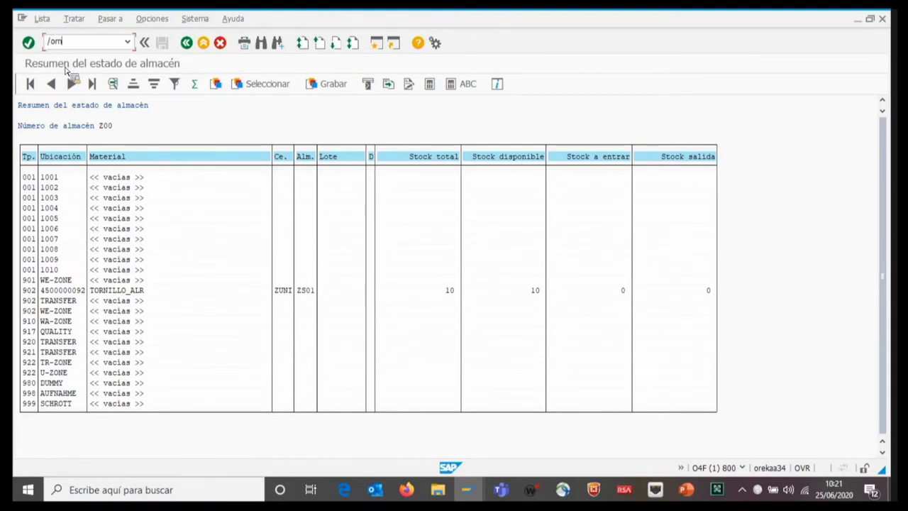
{"action": "type", "text": "/omb51"}
{"action": "key", "text": "Return"}
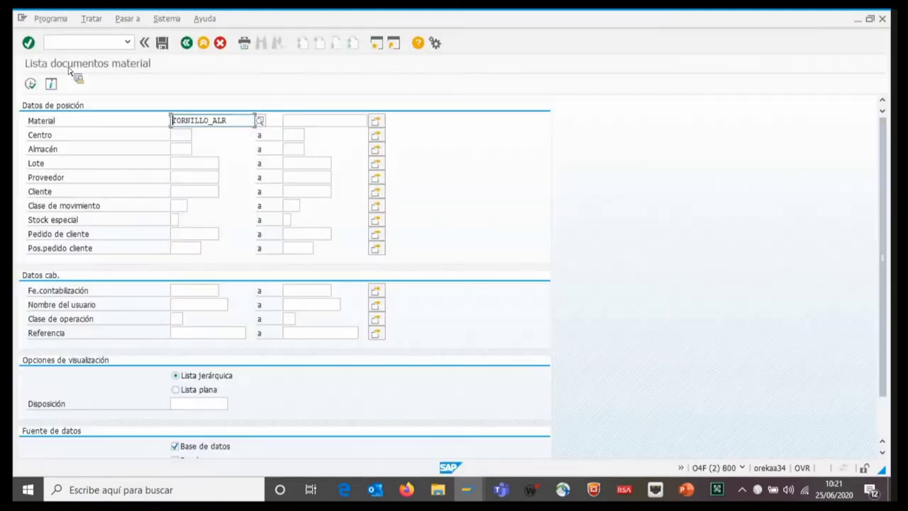
{"action": "left_click", "coordinate": [183, 291]}
{"action": "left_click", "coordinate": [182, 299]}
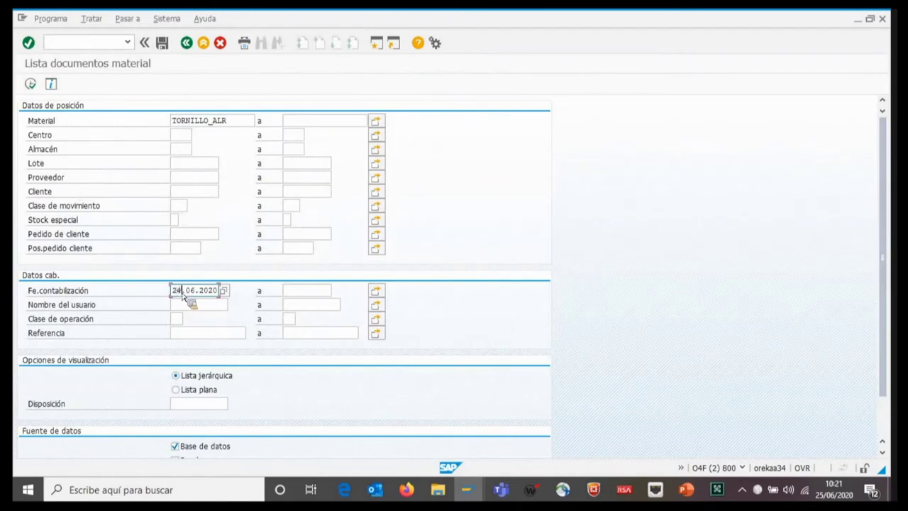
{"action": "type", "text": "5"}
{"action": "left_click", "coordinate": [30, 84]}
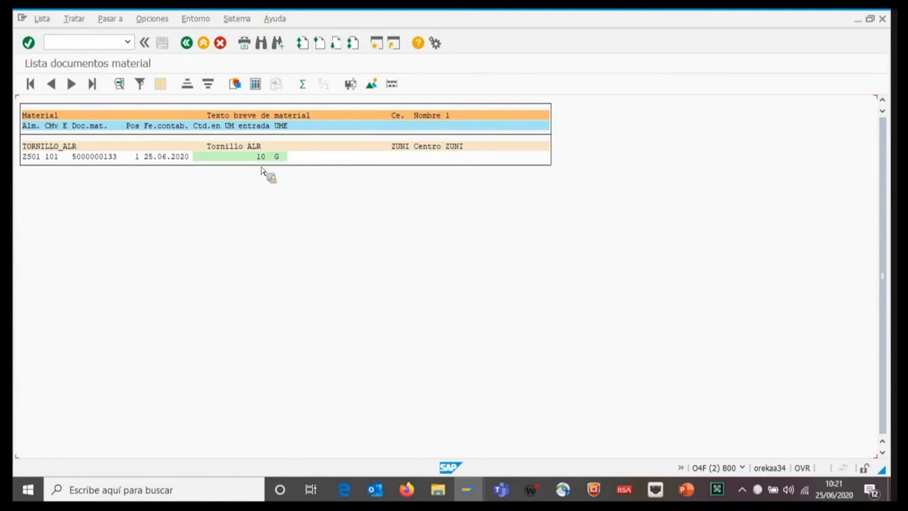
Open the listed goods receipt's material document and examine its WM data, especially the transport requirement number
{"action": "double_click", "coordinate": [106, 161]}
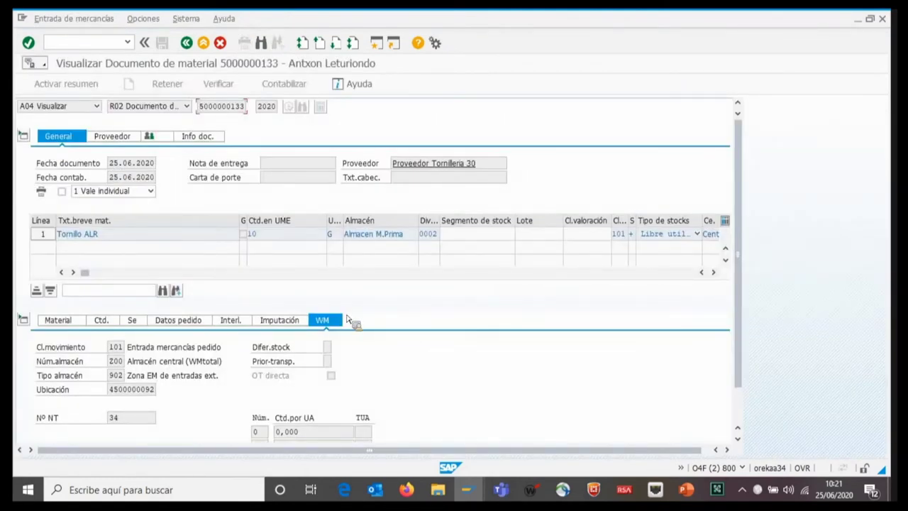
{"action": "scroll", "coordinate": [349, 323], "scroll_direction": "down", "scroll_amount": 2}
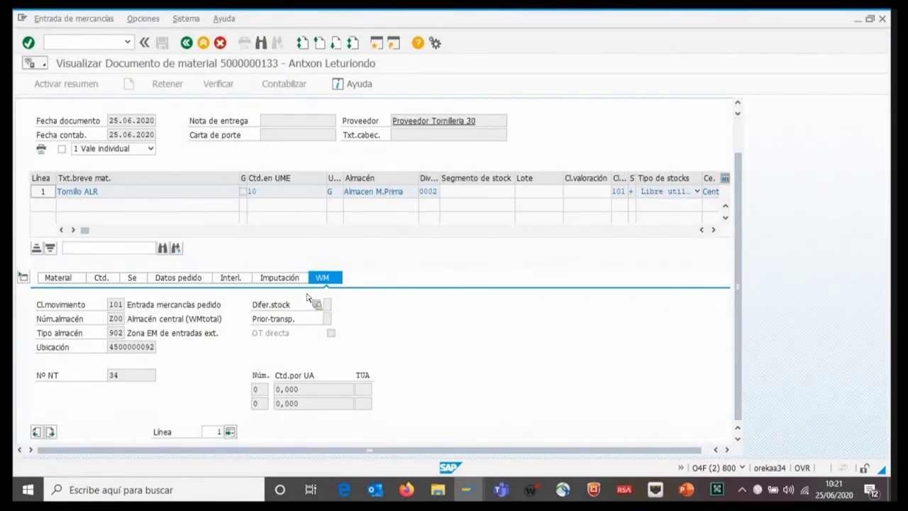
{"action": "double_click", "coordinate": [138, 379]}
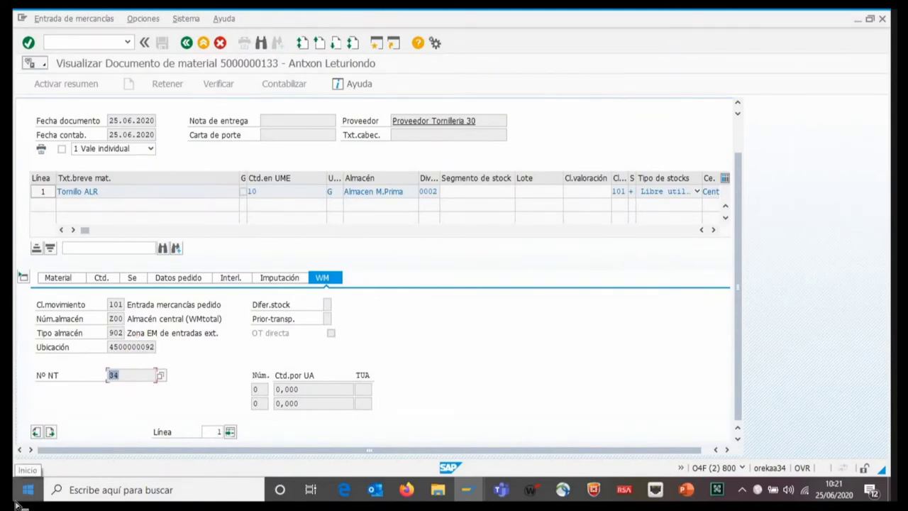
{"action": "left_click", "coordinate": [153, 381]}
{"action": "left_click_drag", "start_coordinate": [128, 383], "coordinate": [111, 381]}
{"action": "left_click", "coordinate": [123, 384]}
Open transaction LB10 and list the pending transport requirements for warehouse Z00
{"action": "left_click", "coordinate": [95, 47]}
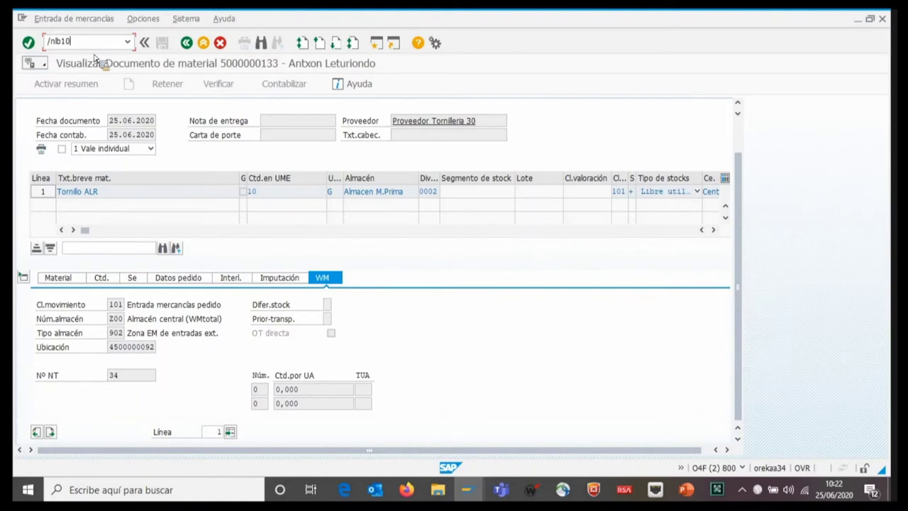
{"action": "key", "text": "Return"}
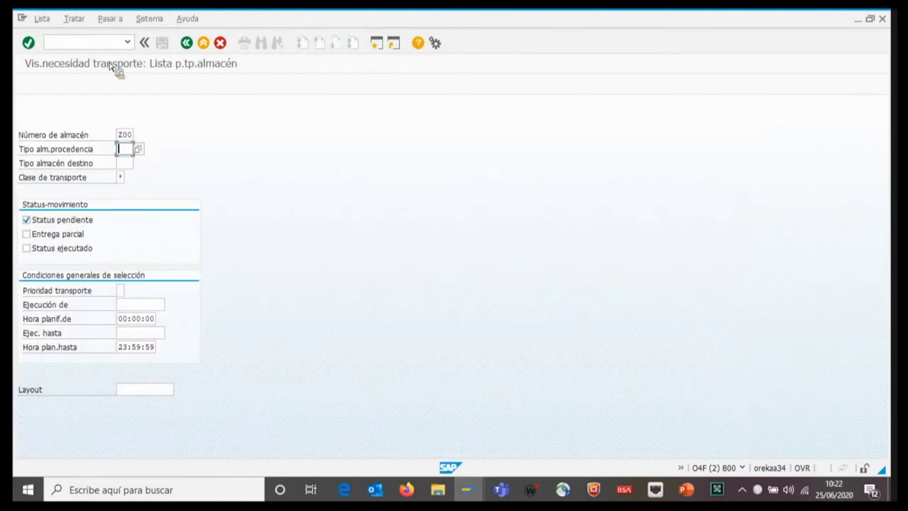
{"action": "left_click", "coordinate": [127, 164]}
{"action": "left_click", "coordinate": [131, 136]}
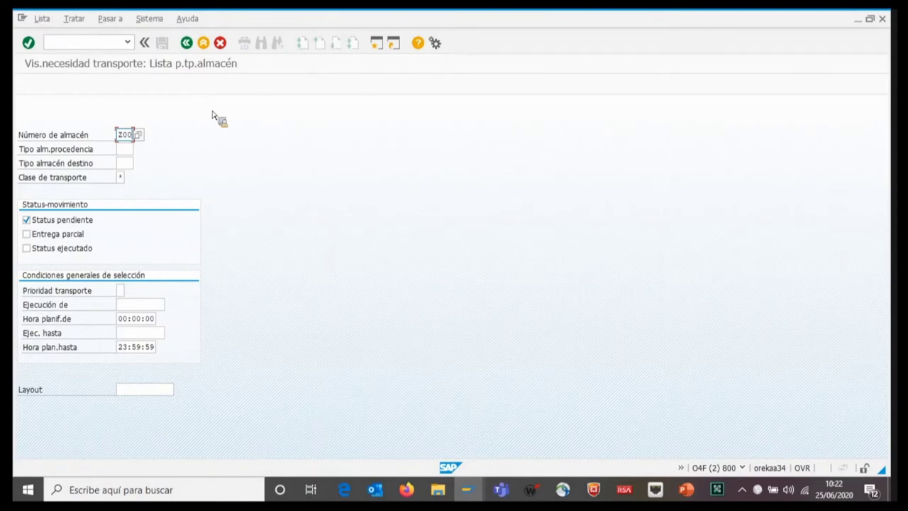
{"action": "key", "text": "F8"}
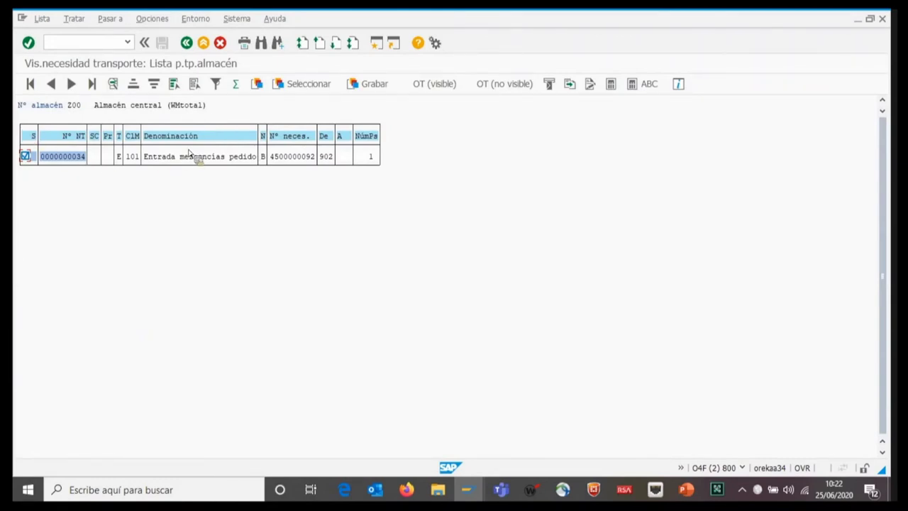
Create a visible transfer order for the Tornillo ALR requirement, checking the source data of its generated putaway item, and save it
{"action": "left_click", "coordinate": [451, 87]}
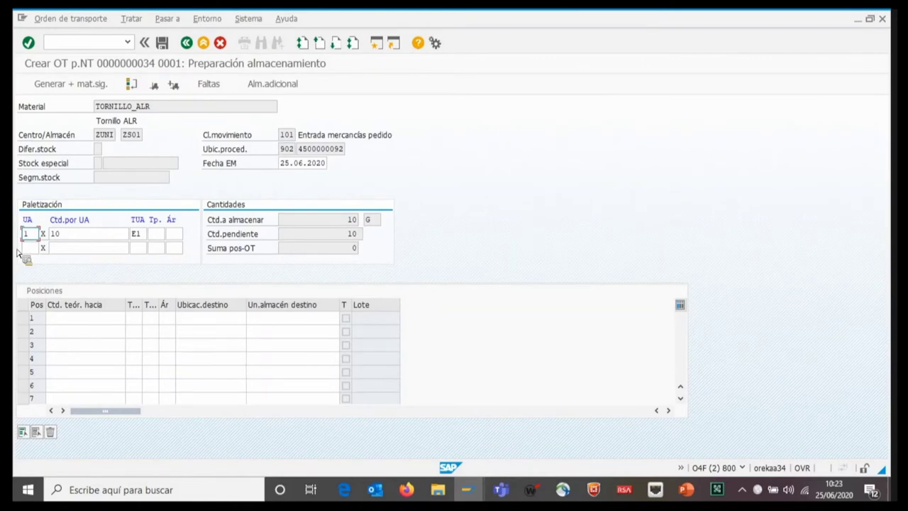
{"action": "left_click", "coordinate": [175, 86]}
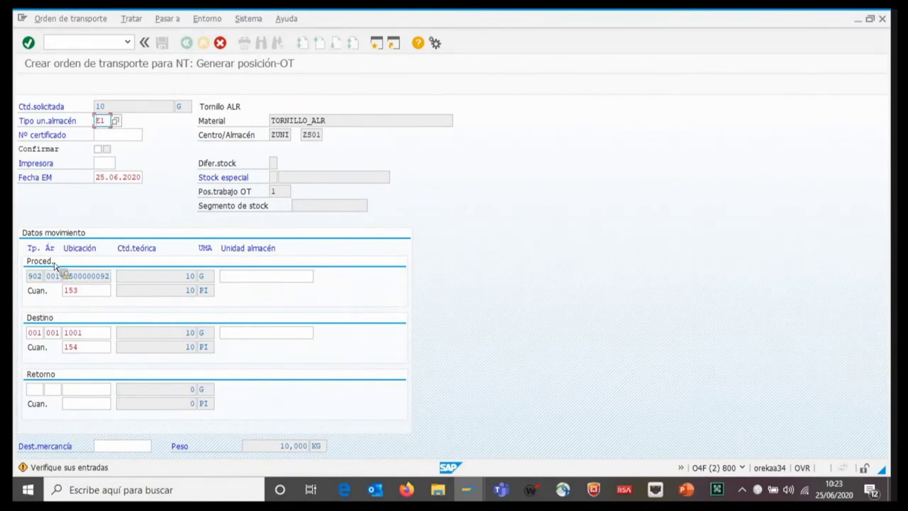
{"action": "left_click", "coordinate": [37, 278]}
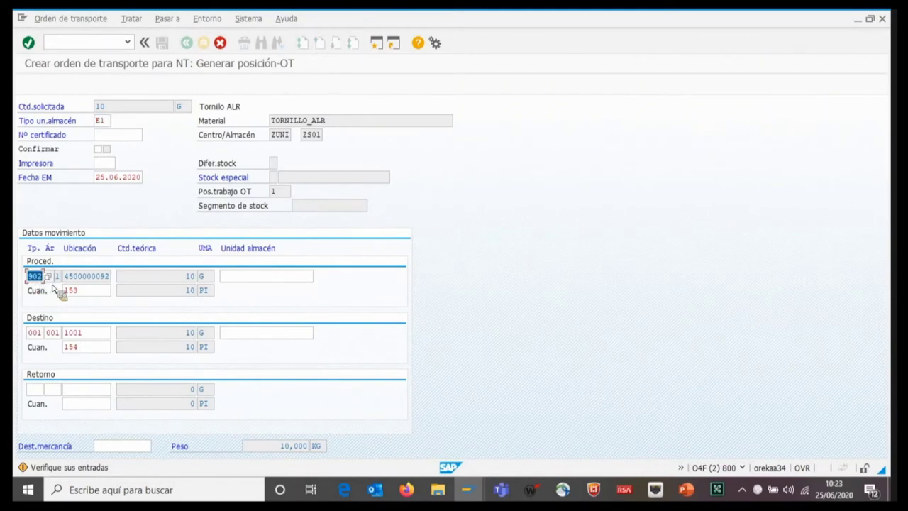
{"action": "left_click", "coordinate": [59, 278]}
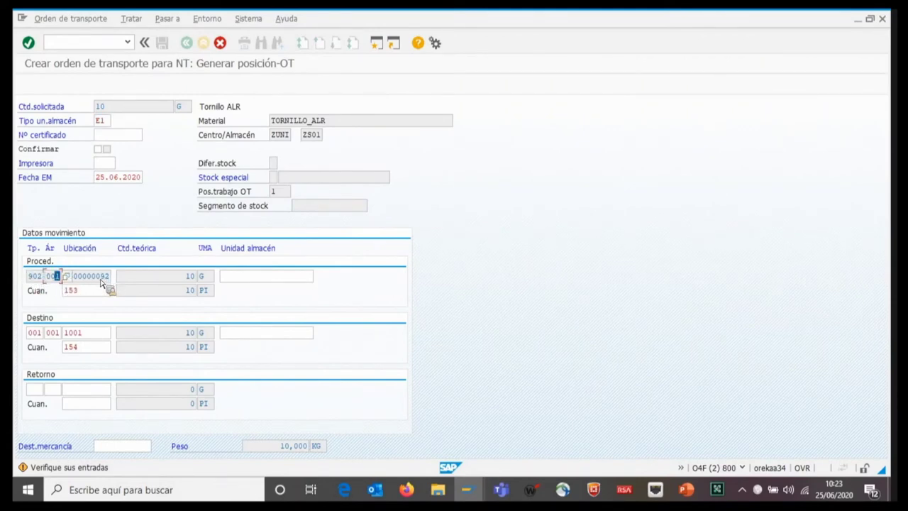
{"action": "left_click", "coordinate": [103, 277]}
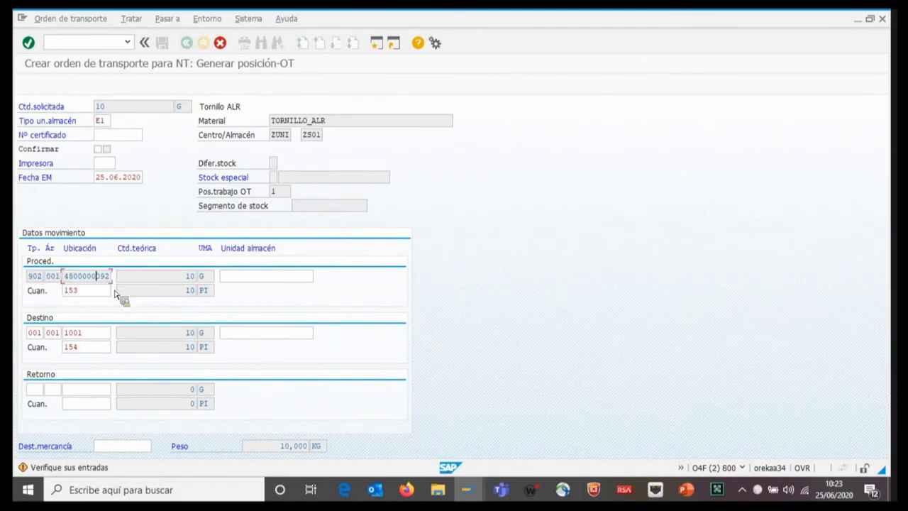
{"action": "left_click_drag", "start_coordinate": [96, 292], "coordinate": [49, 293]}
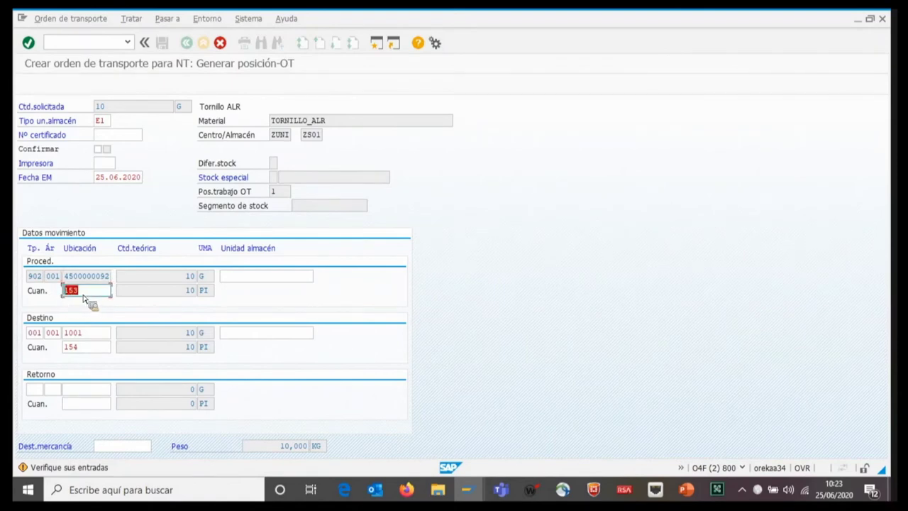
{"action": "key", "text": "End"}
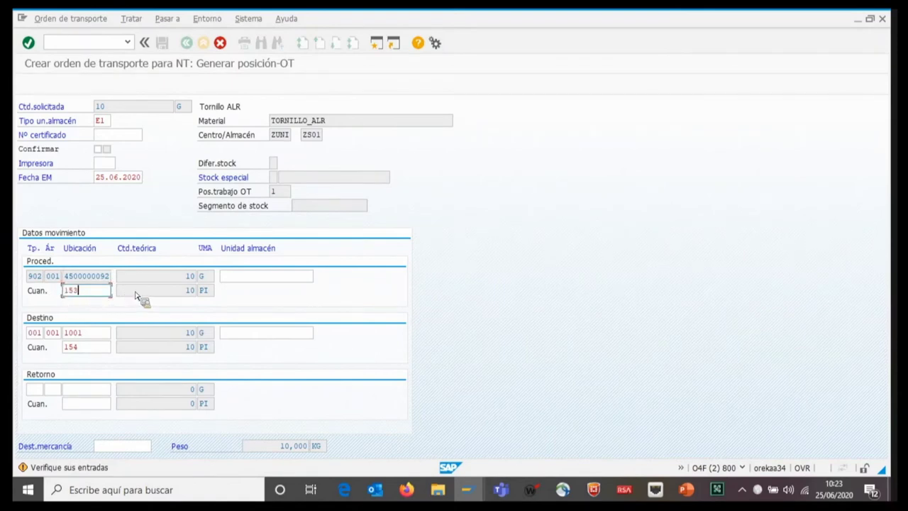
{"action": "left_click", "coordinate": [190, 276]}
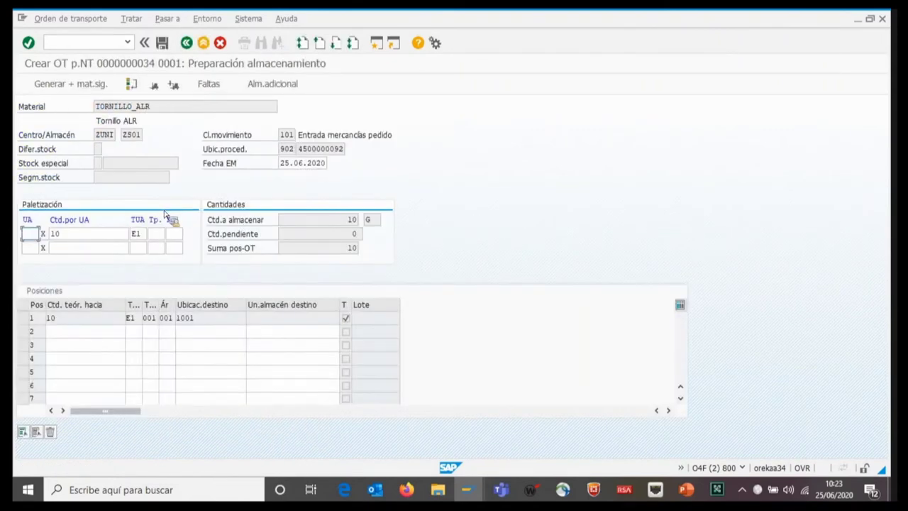
{"action": "left_click", "coordinate": [162, 43]}
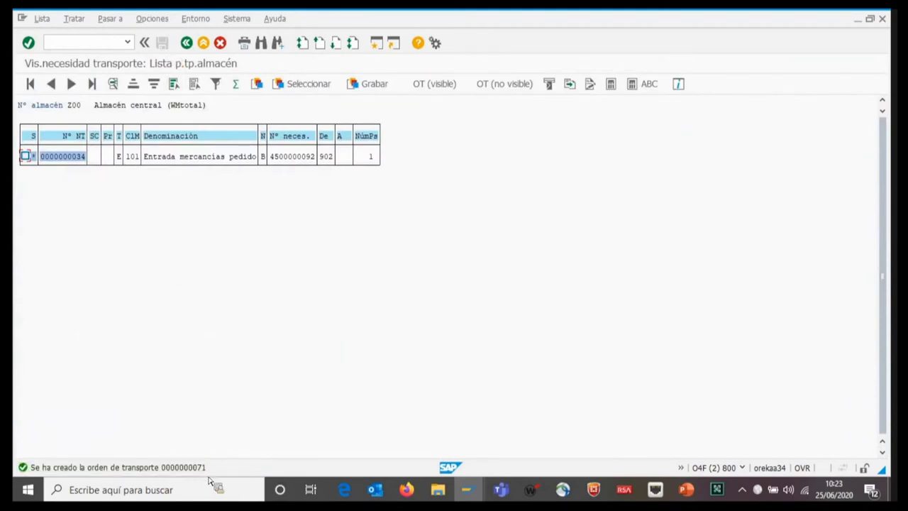
Return to the warehouse status session and rerun the report to check stock after creating the transfer order
{"action": "left_click", "coordinate": [467, 490]}
{"action": "left_click", "coordinate": [454, 447]}
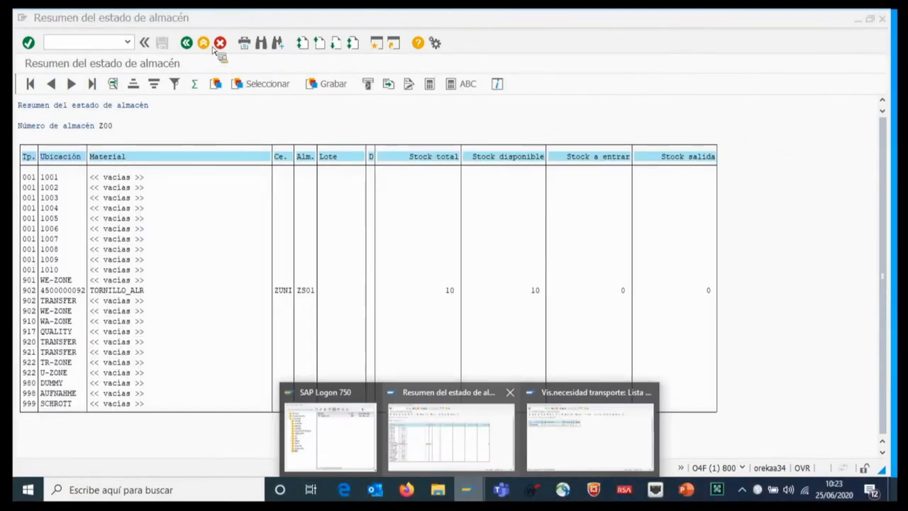
{"action": "key", "text": "F3"}
{"action": "left_click", "coordinate": [30, 85]}
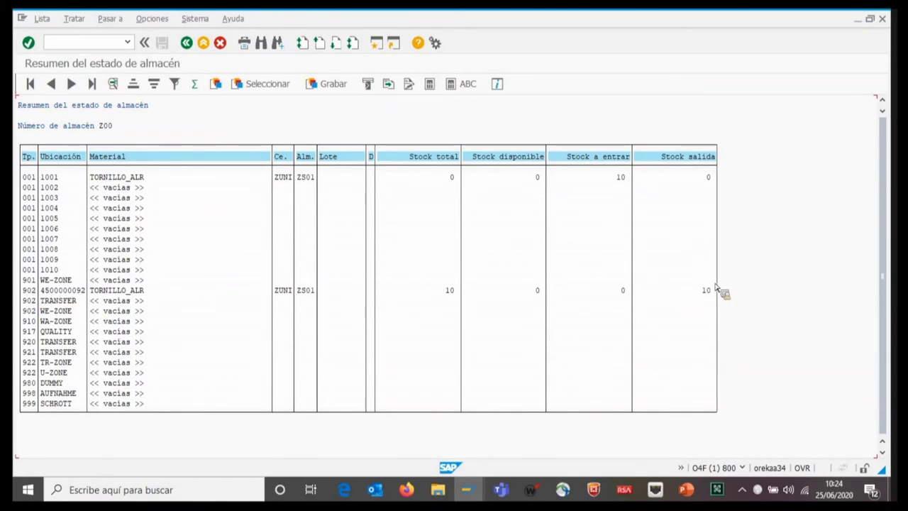
In the transport requirement session, open transaction LT12 and confirm the new transfer order's Tornillo ALR item for warehouse Z00
{"action": "left_click", "coordinate": [467, 495]}
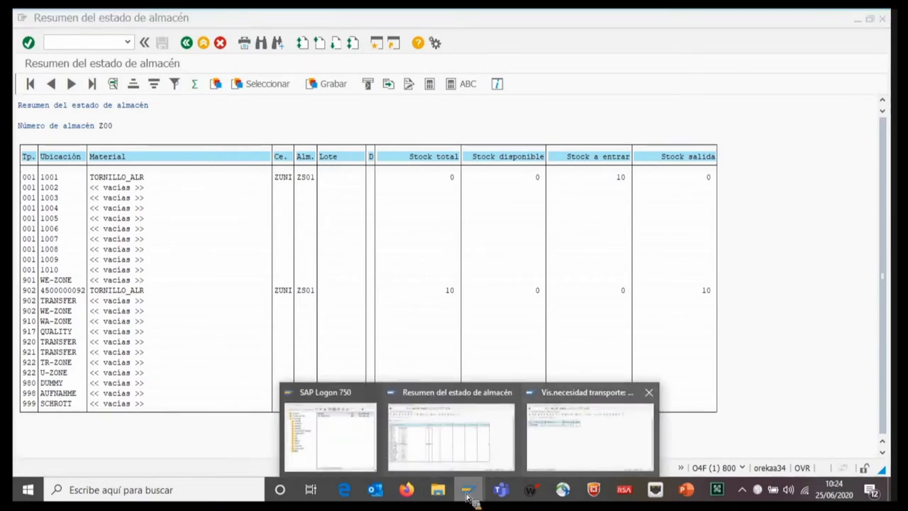
{"action": "left_click", "coordinate": [601, 454]}
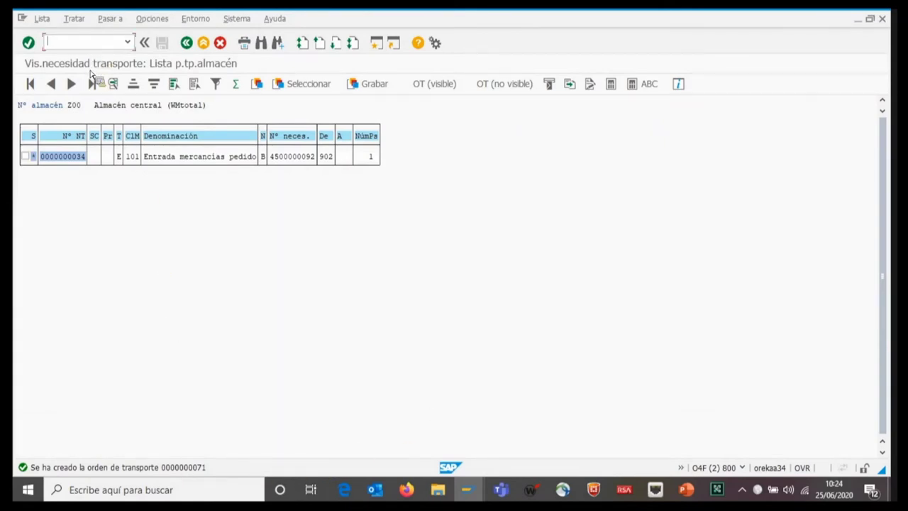
{"action": "type", "text": "lt12"}
{"action": "key", "text": "Return"}
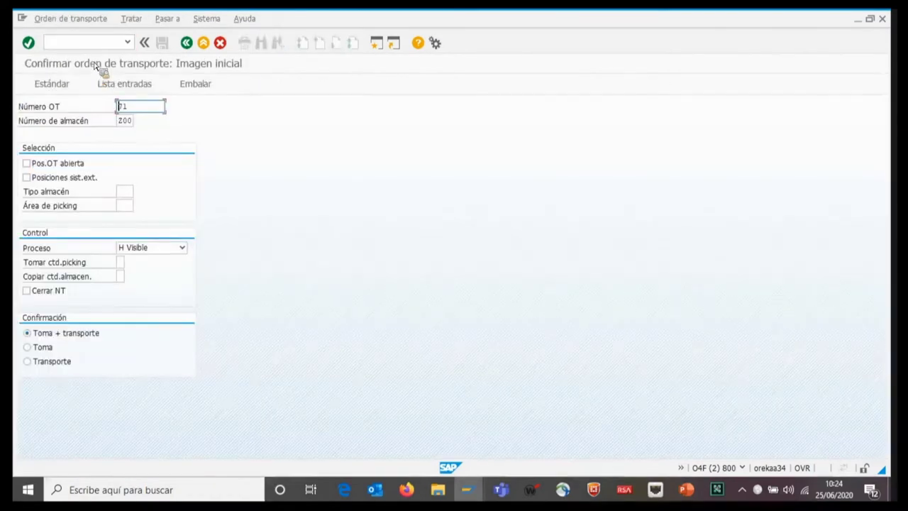
{"action": "type", "text": "71"}
{"action": "key", "text": "Return"}
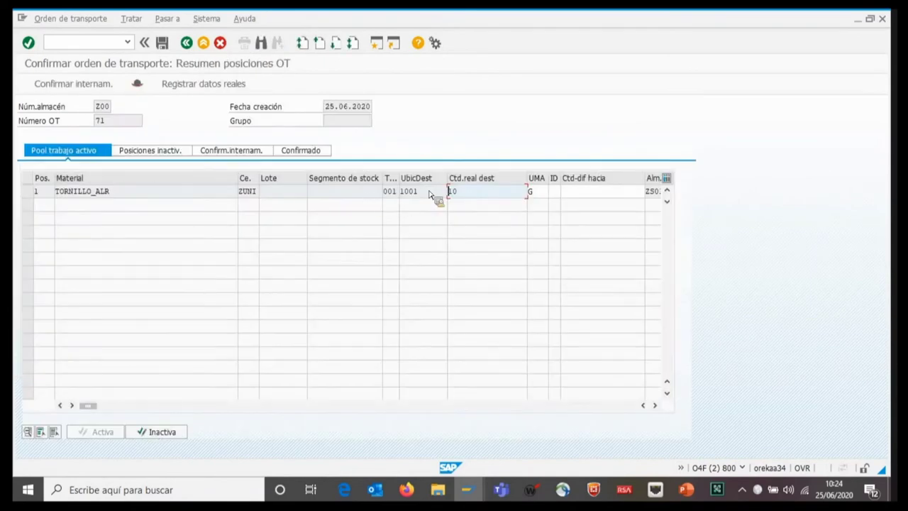
{"action": "left_click", "coordinate": [163, 44]}
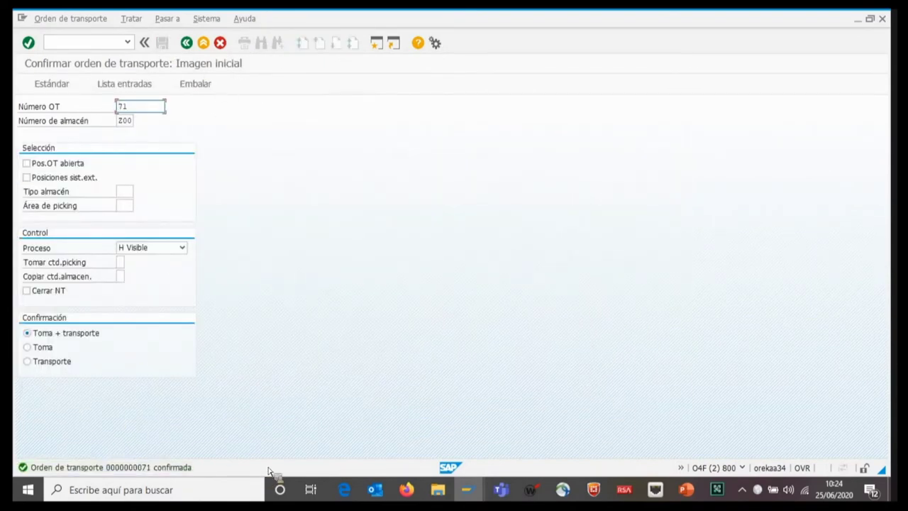
Rerun the warehouse status report in its session to check the bins after confirming the transfer order
{"action": "left_click", "coordinate": [468, 491]}
{"action": "left_click", "coordinate": [447, 452]}
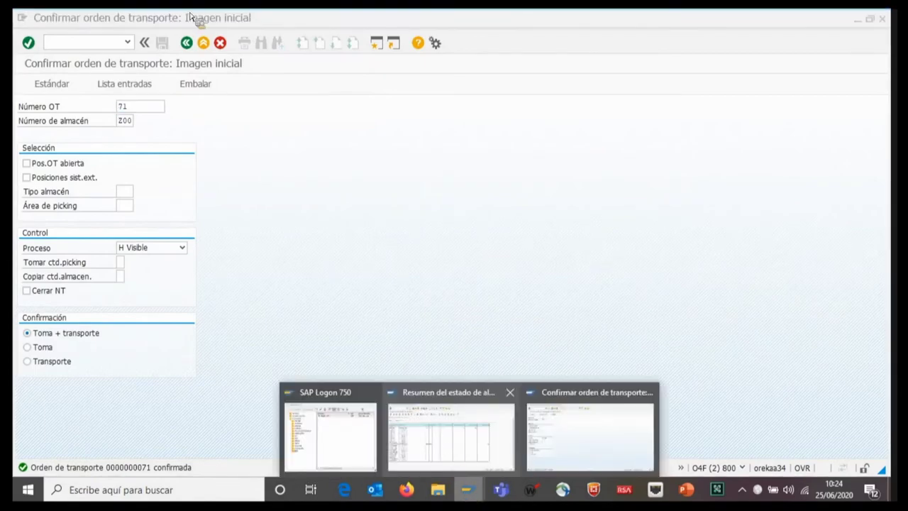
{"action": "key", "text": "F3"}
{"action": "key", "text": "F8"}
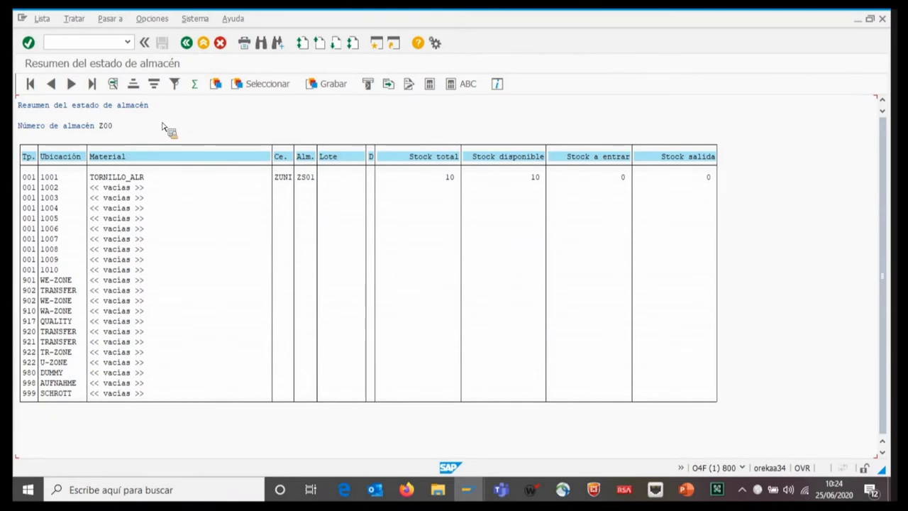
Switch to the PowerPoint presentation and advance through the inbound process slides to the internal movements management slide
{"action": "left_click", "coordinate": [473, 488]}
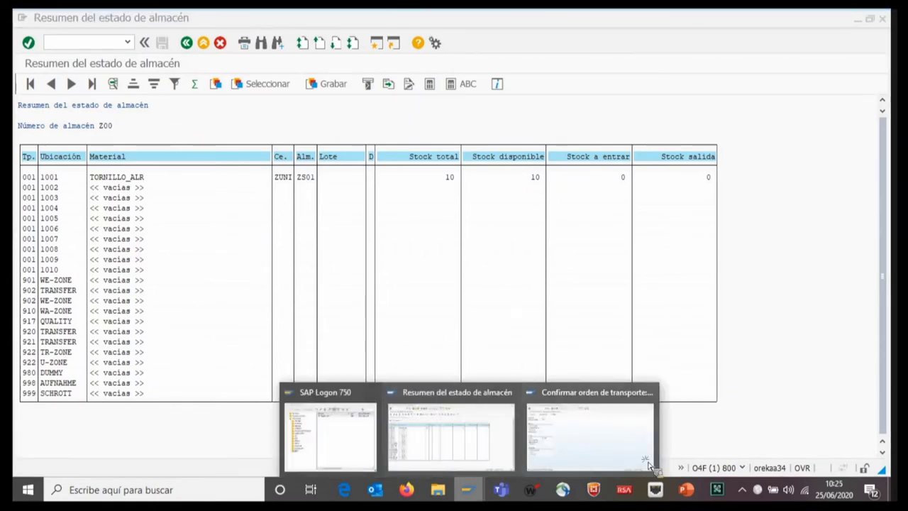
{"action": "mouse_move", "coordinate": [686, 490]}
{"action": "left_click", "coordinate": [699, 433]}
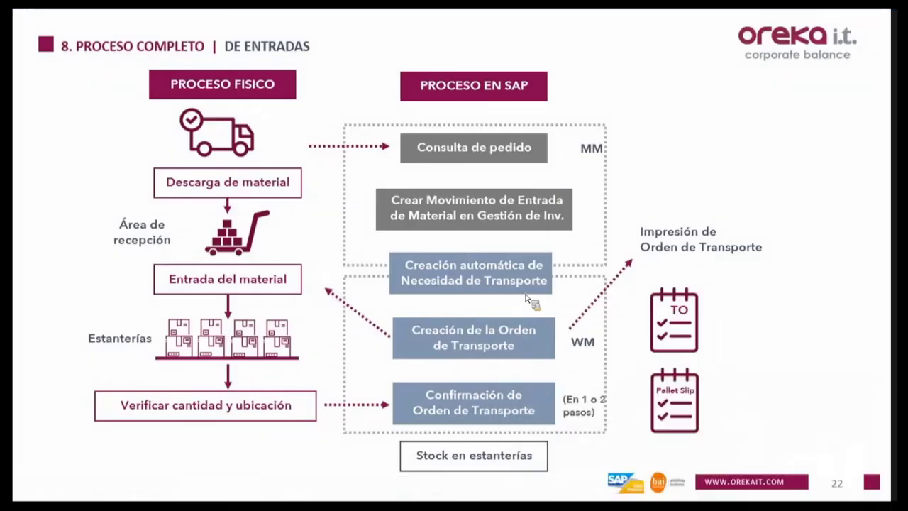
{"action": "left_click", "coordinate": [528, 301]}
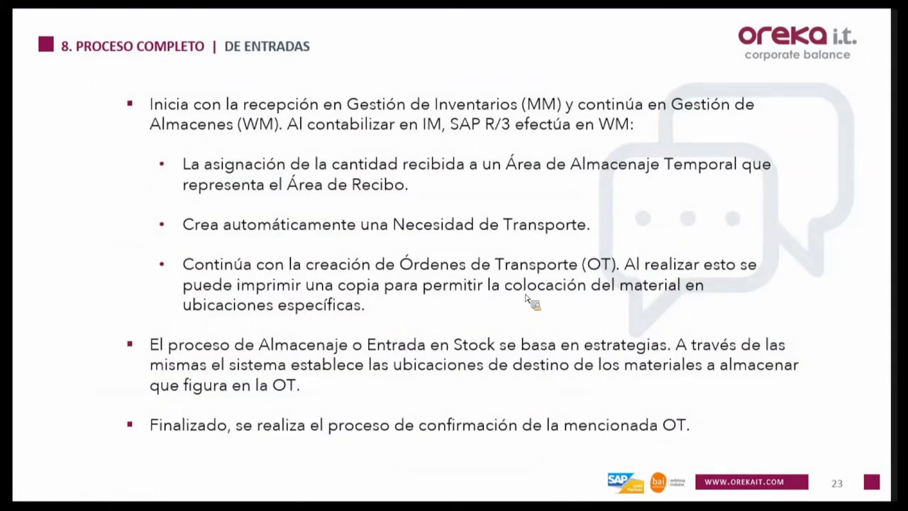
{"action": "left_click", "coordinate": [529, 301]}
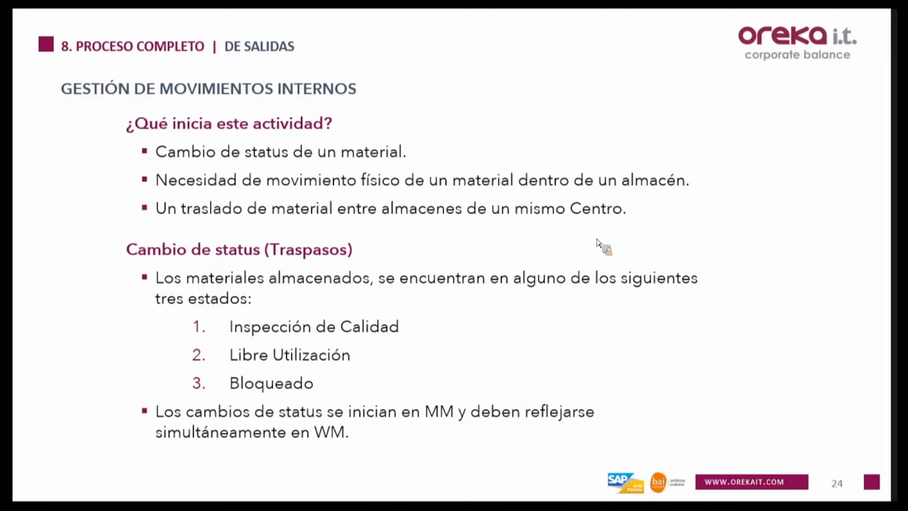
Return to SAP, open transaction MIGO in a new session, and set up an A08 Traspaso posting with movement type 322
{"action": "key", "text": "alt+Tab"}
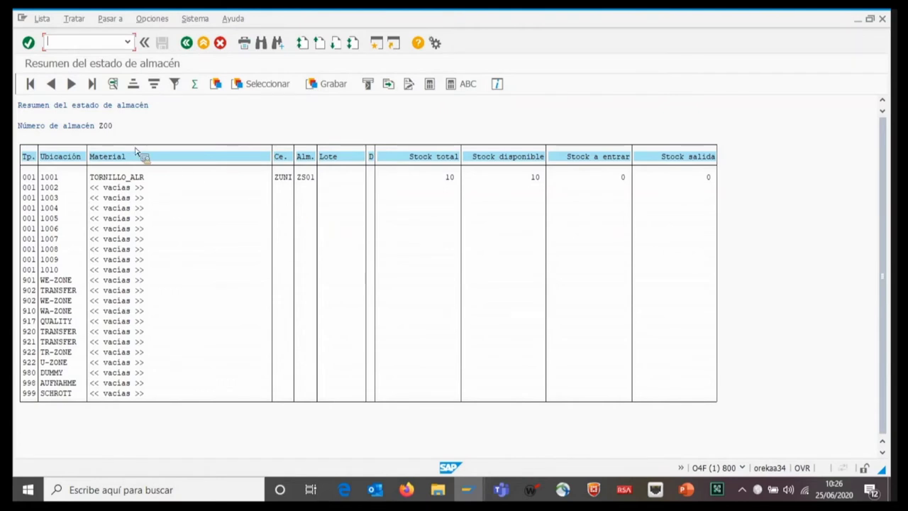
{"action": "left_click", "coordinate": [69, 41]}
{"action": "type", "text": "/om"}
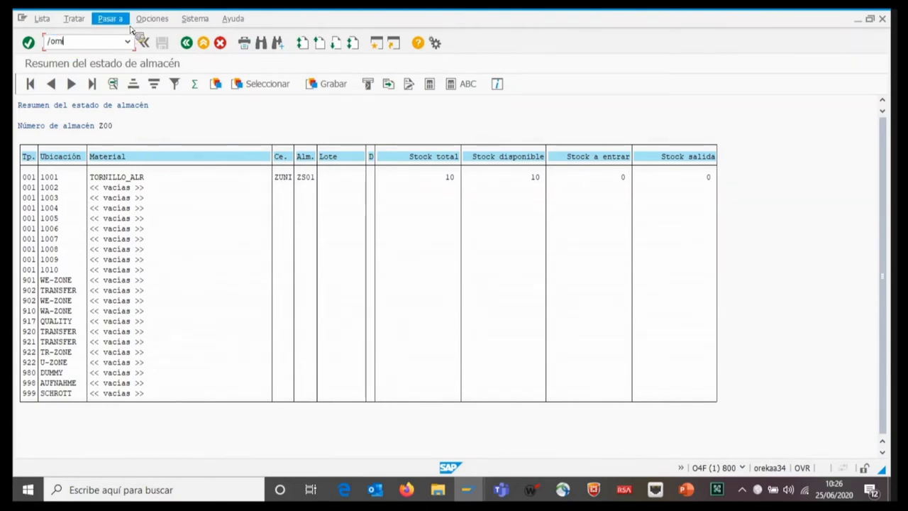
{"action": "type", "text": "igo"}
{"action": "key", "text": "Return"}
{"action": "left_click", "coordinate": [186, 106]}
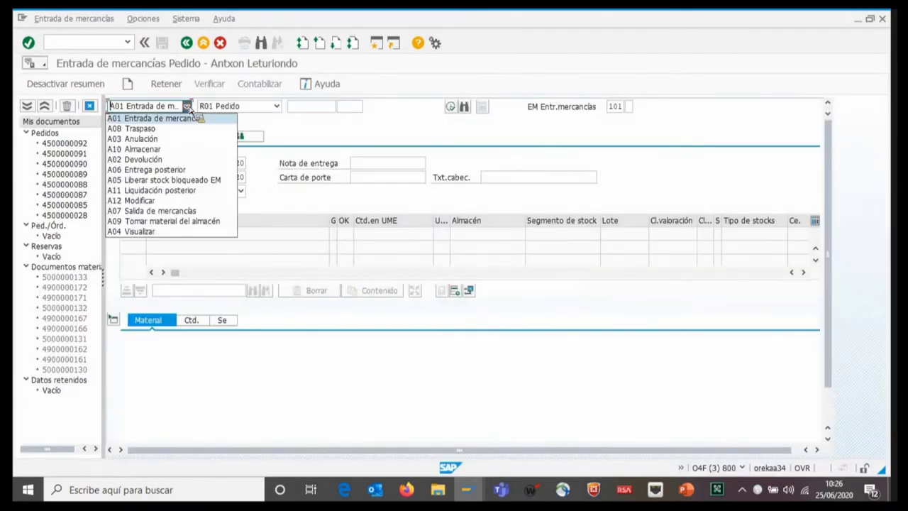
{"action": "left_click", "coordinate": [146, 130]}
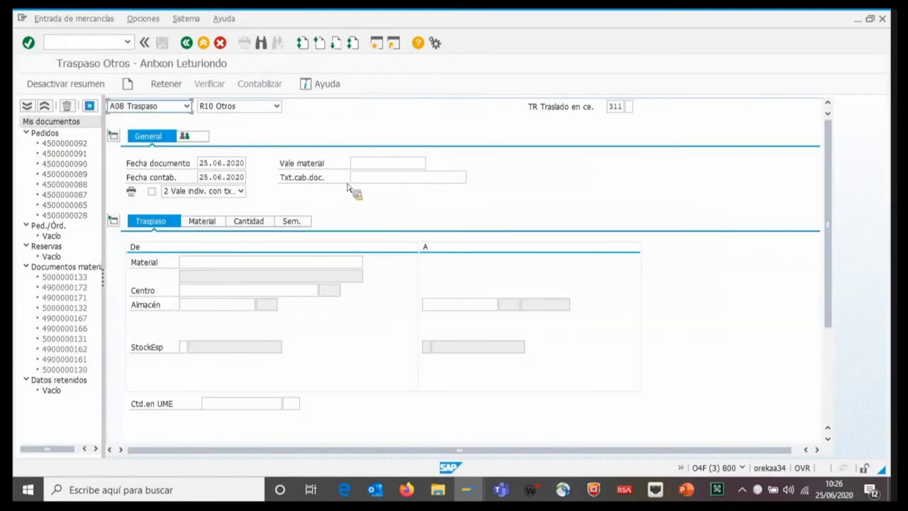
{"action": "left_click", "coordinate": [615, 106]}
{"action": "type", "text": "322"}
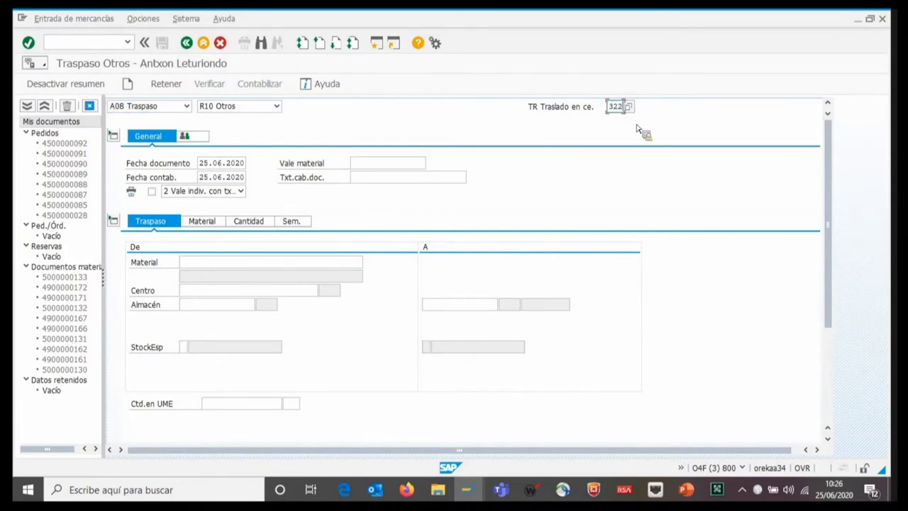
{"action": "key", "text": "Return"}
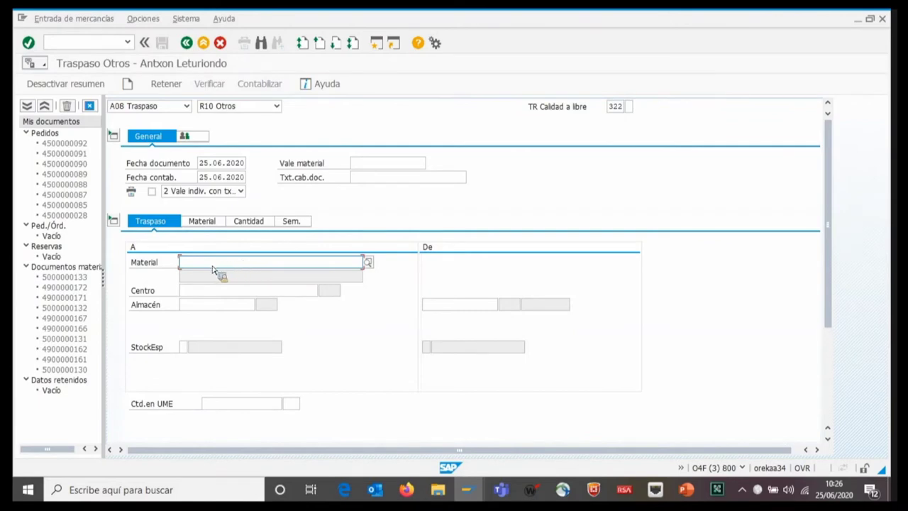
Enter material TORNILLO_ALR, Centro ZUNI and storage location ZS01 for the transfer posting
{"action": "type", "text": "T"}
{"action": "left_click", "coordinate": [213, 283]}
{"action": "left_click", "coordinate": [213, 291]}
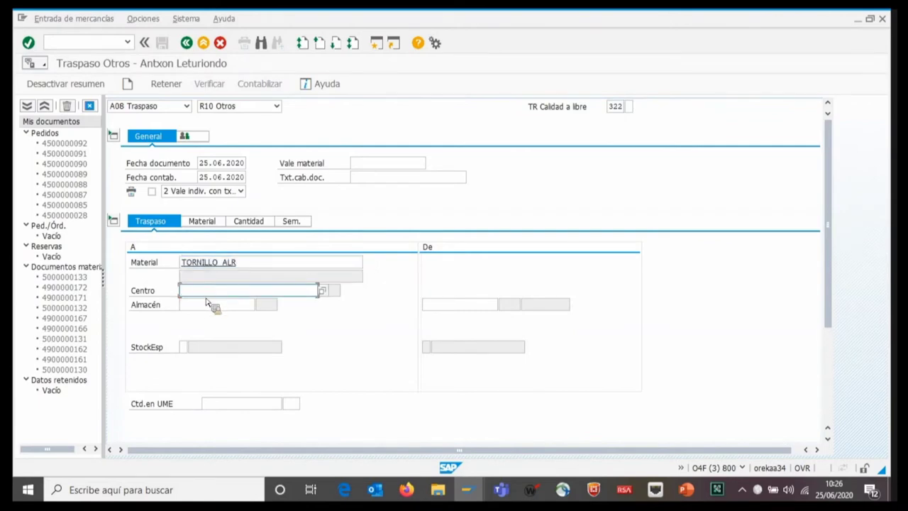
{"action": "left_click", "coordinate": [207, 302]}
{"action": "left_click", "coordinate": [208, 305]}
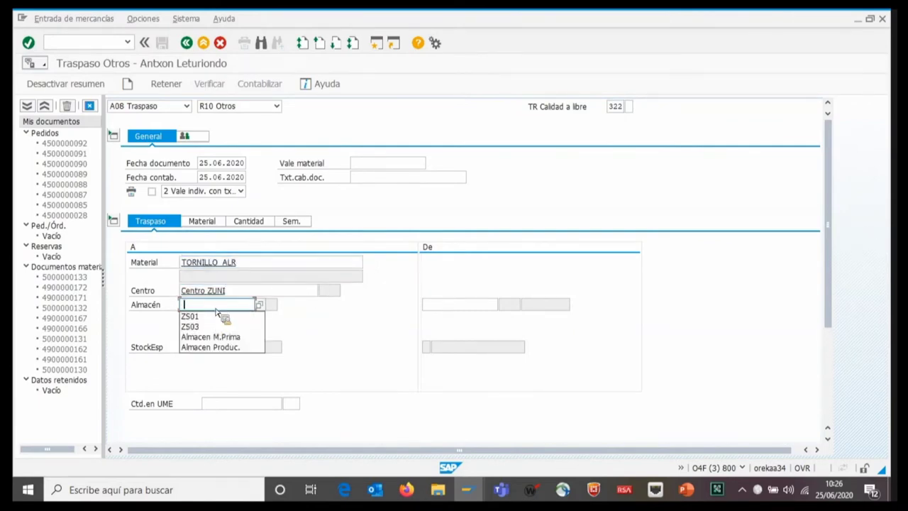
{"action": "left_click", "coordinate": [209, 314]}
{"action": "key", "text": "Return"}
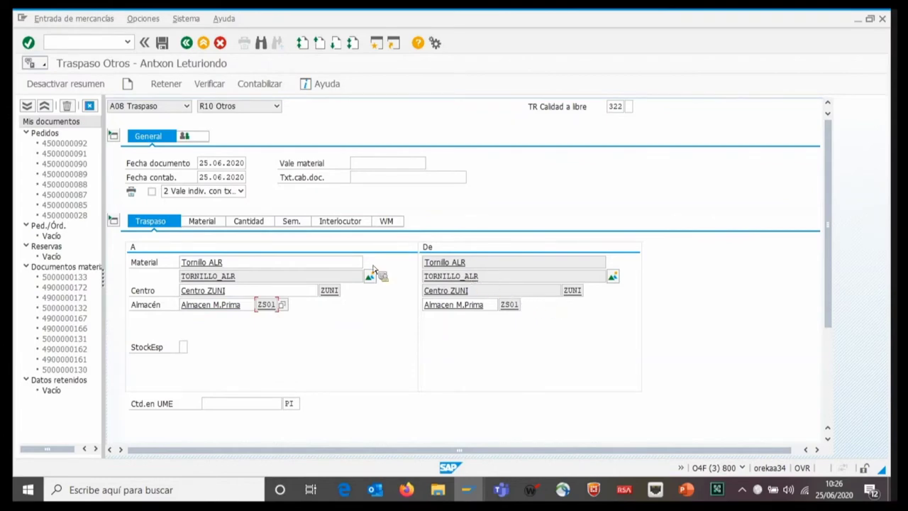
Set the transfer quantity to 5 PI and post the document after reviewing the item's WM data
{"action": "left_click", "coordinate": [248, 221]}
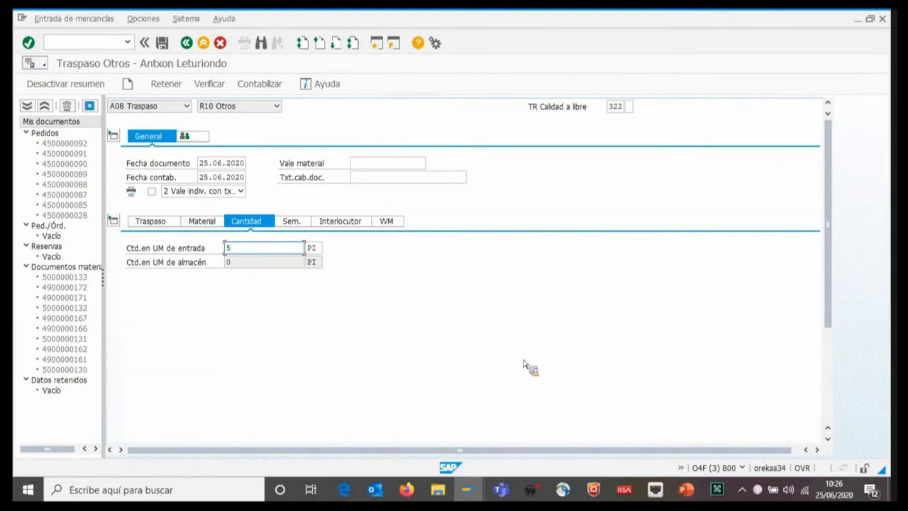
{"action": "left_click", "coordinate": [391, 223]}
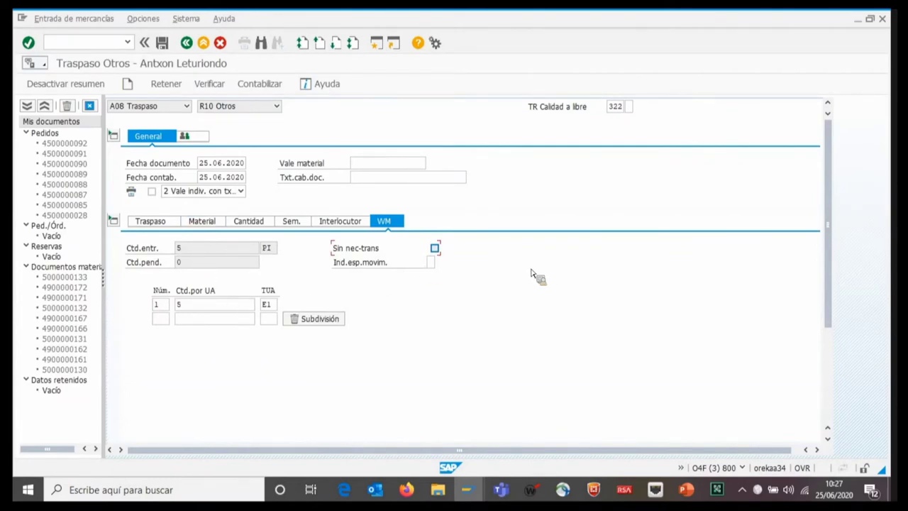
{"action": "scroll", "coordinate": [270, 316], "scroll_direction": "down", "scroll_amount": 5}
{"action": "scroll", "coordinate": [270, 326], "scroll_direction": "up", "scroll_amount": 5}
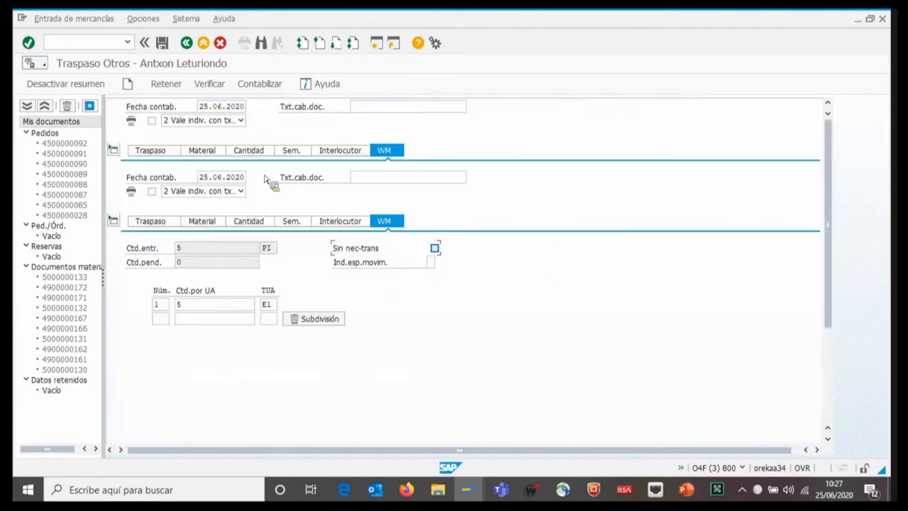
{"action": "left_click", "coordinate": [271, 86]}
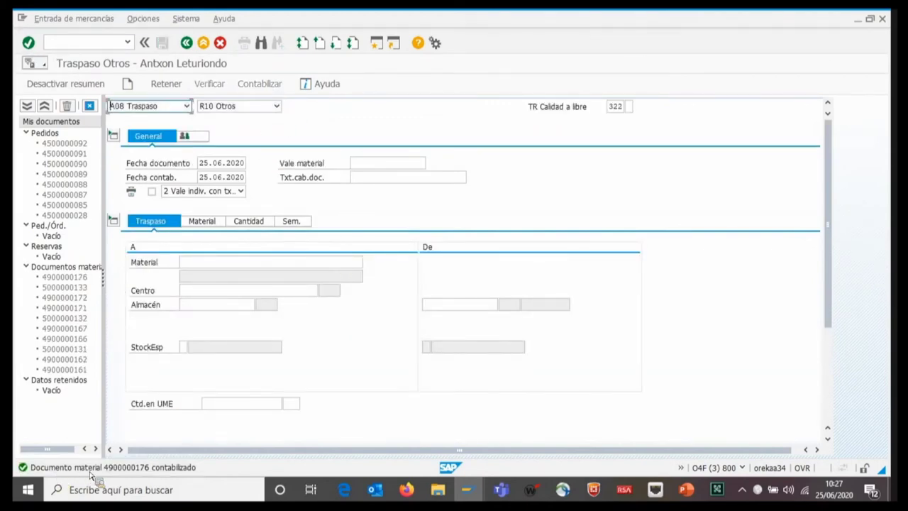
Return to the warehouse status session and rerun the report to check the bins after the transfer posting
{"action": "left_click", "coordinate": [471, 490]}
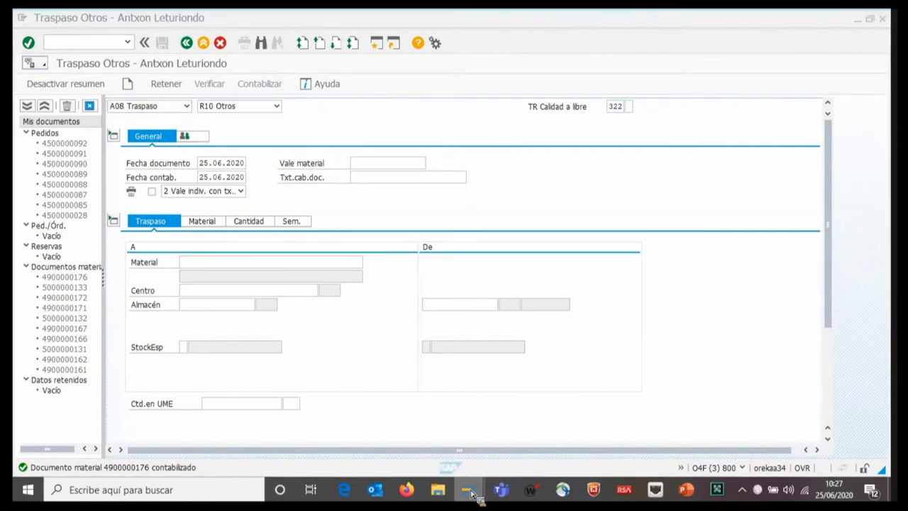
{"action": "left_click", "coordinate": [381, 430]}
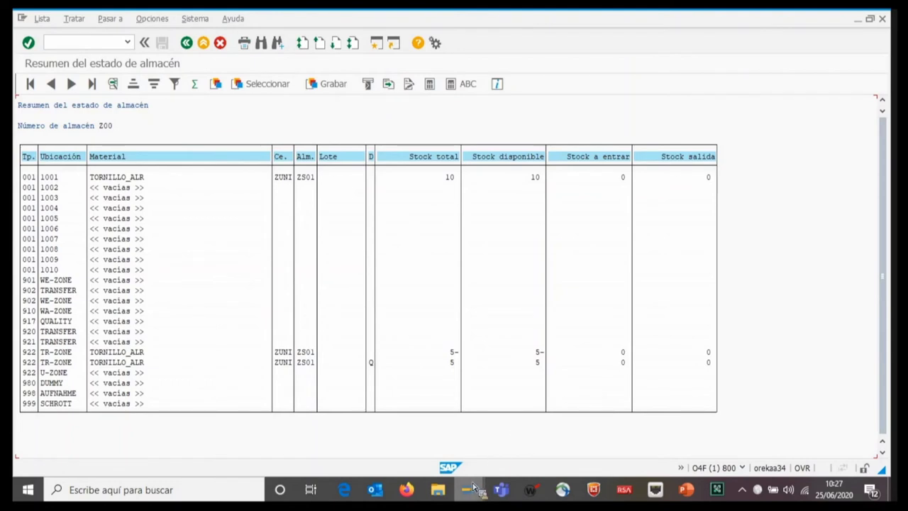
In the transfer order confirmation session, open transaction LT06 and create a visible transfer order for the posted 2020 material document
{"action": "mouse_move", "coordinate": [475, 490]}
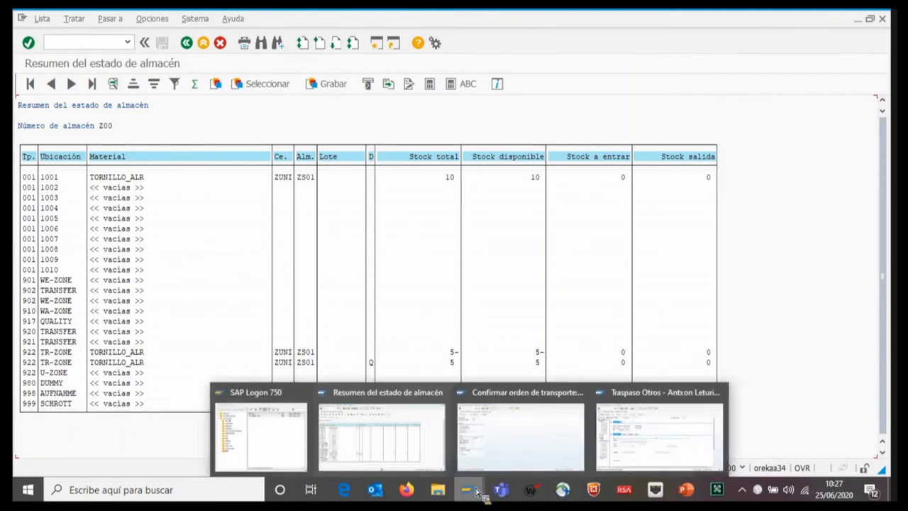
{"action": "mouse_move", "coordinate": [551, 426]}
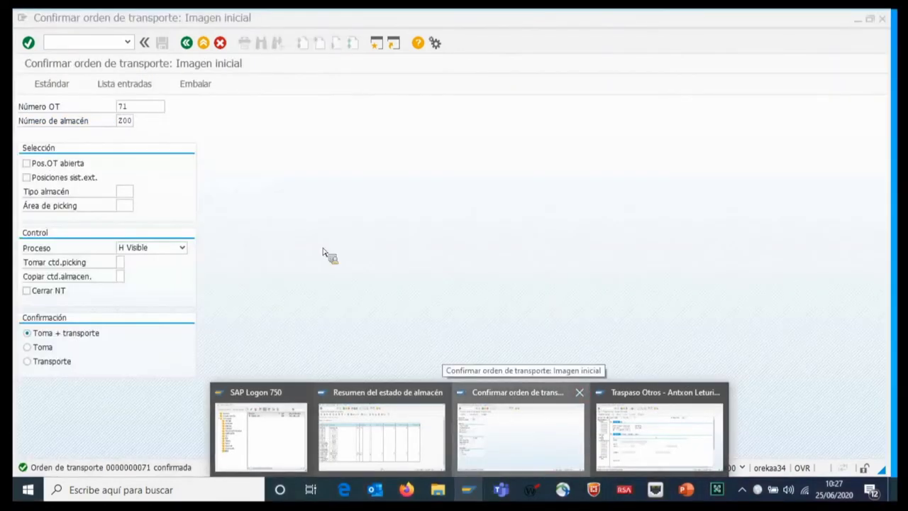
{"action": "left_click", "coordinate": [80, 45]}
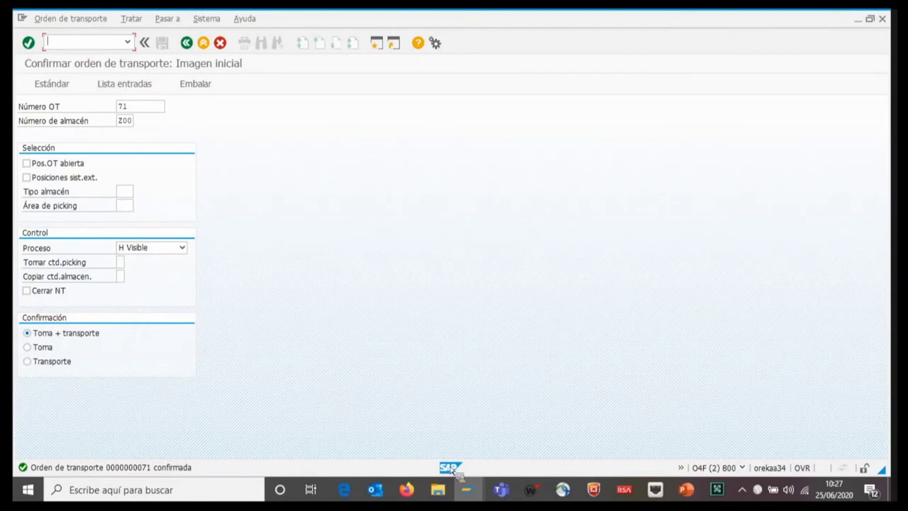
{"action": "left_click", "coordinate": [467, 489]}
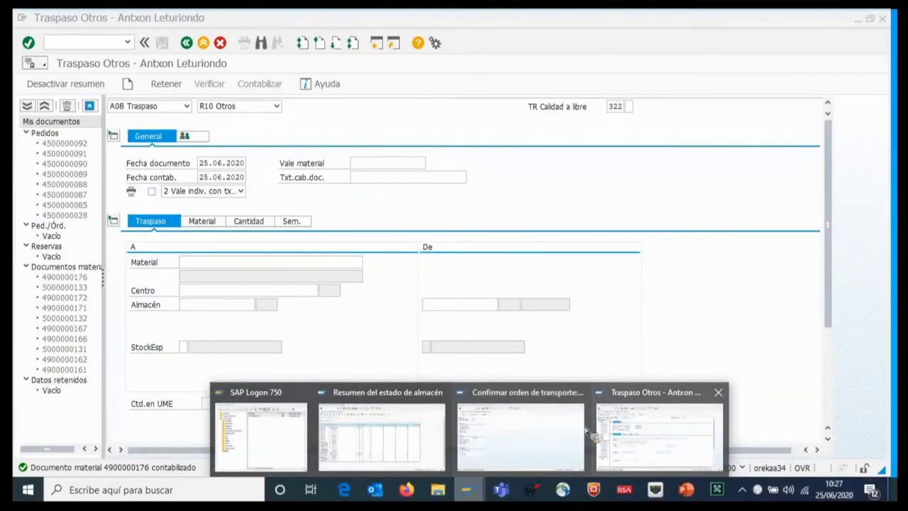
{"action": "left_click", "coordinate": [603, 429]}
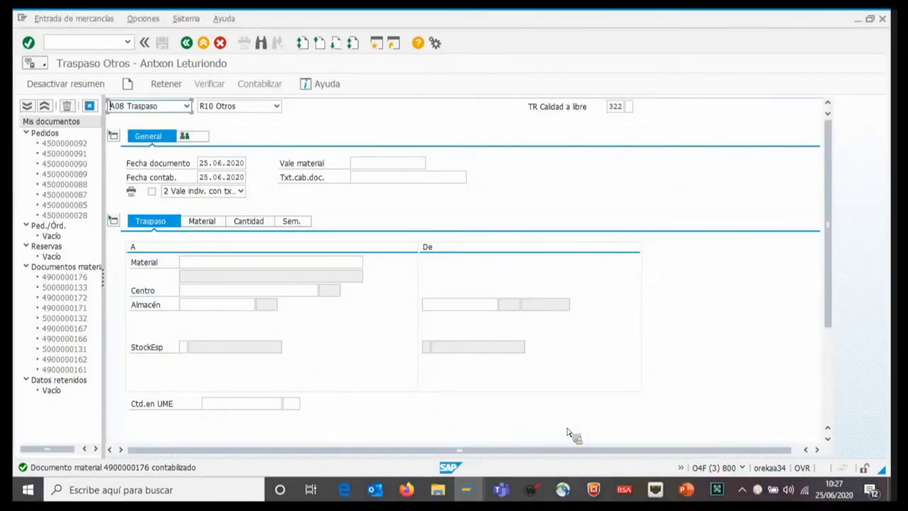
{"action": "left_click", "coordinate": [466, 488]}
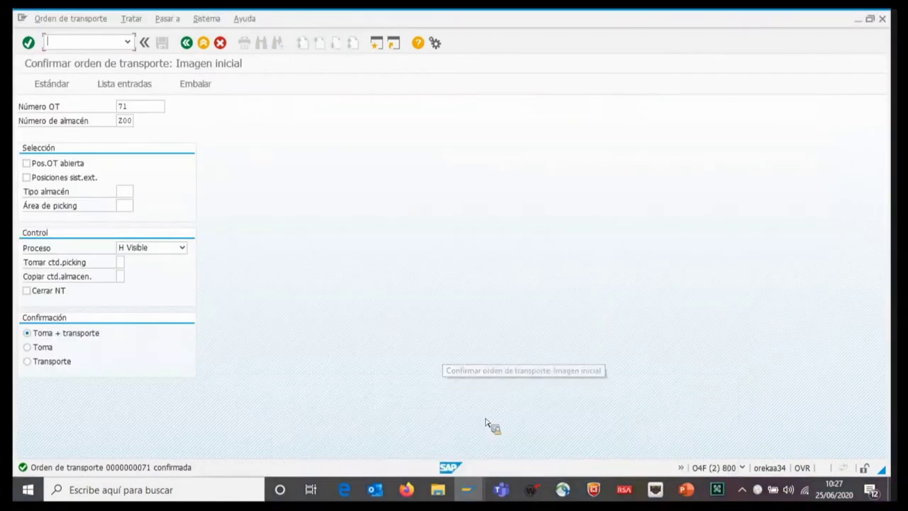
{"action": "left_click", "coordinate": [490, 426]}
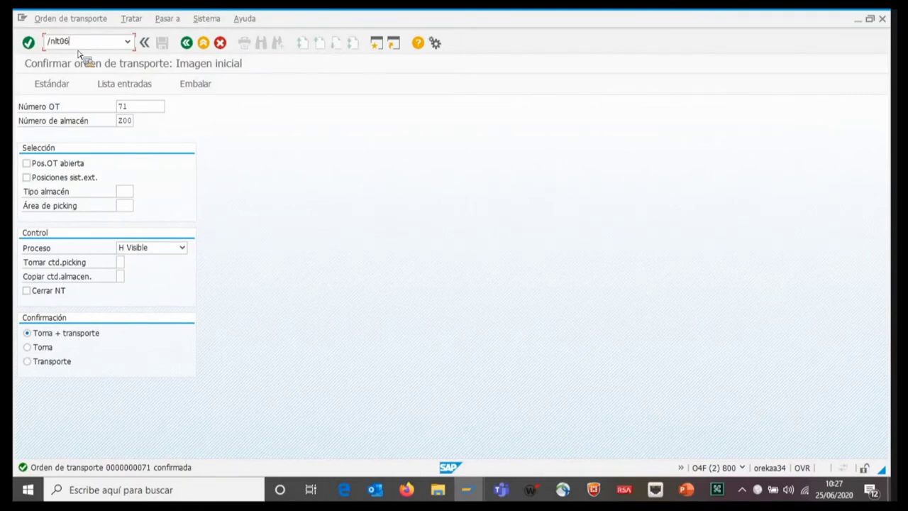
{"action": "key", "text": "Return"}
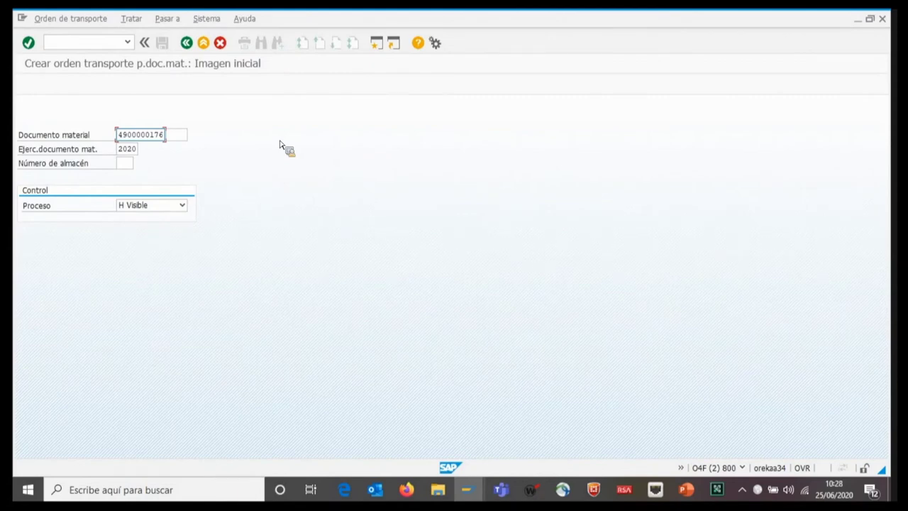
{"action": "key", "text": "Return"}
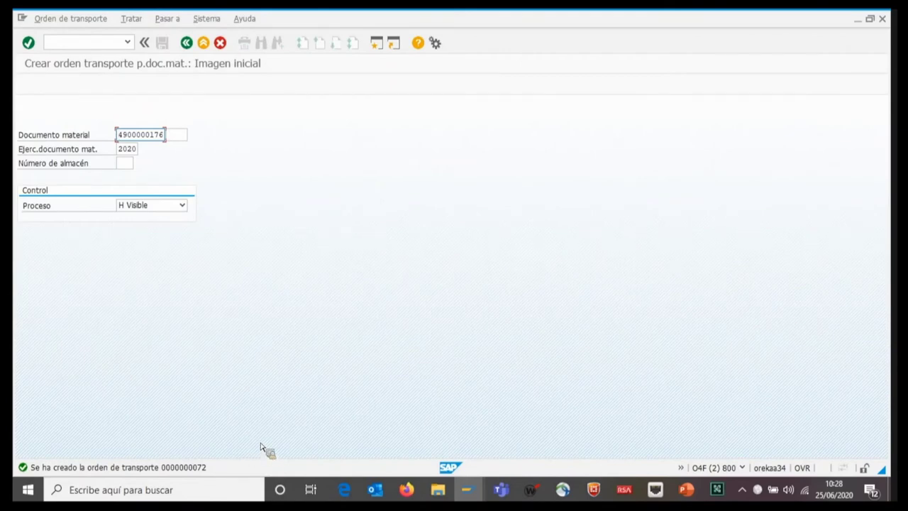
Rerun the warehouse status report for warehouse Z00 to check the bins after creating the status-change transfer order
{"action": "mouse_move", "coordinate": [466, 489]}
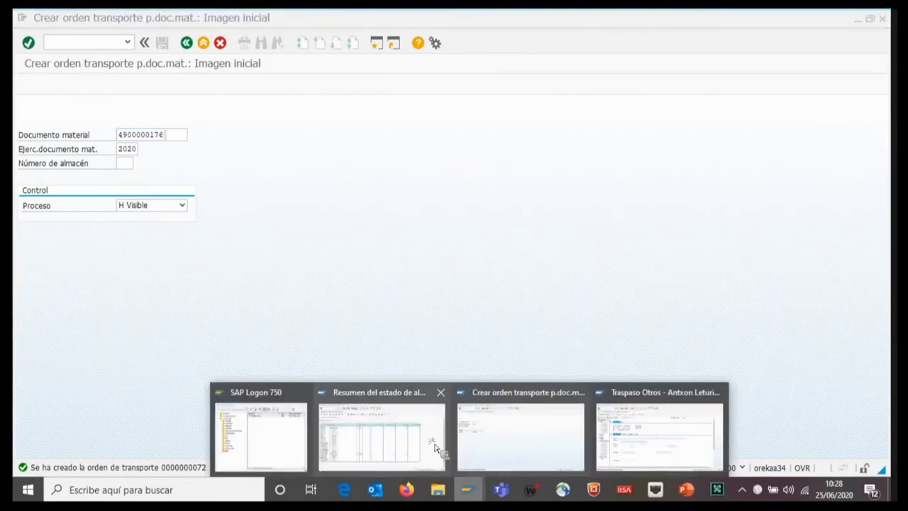
{"action": "left_click", "coordinate": [432, 447]}
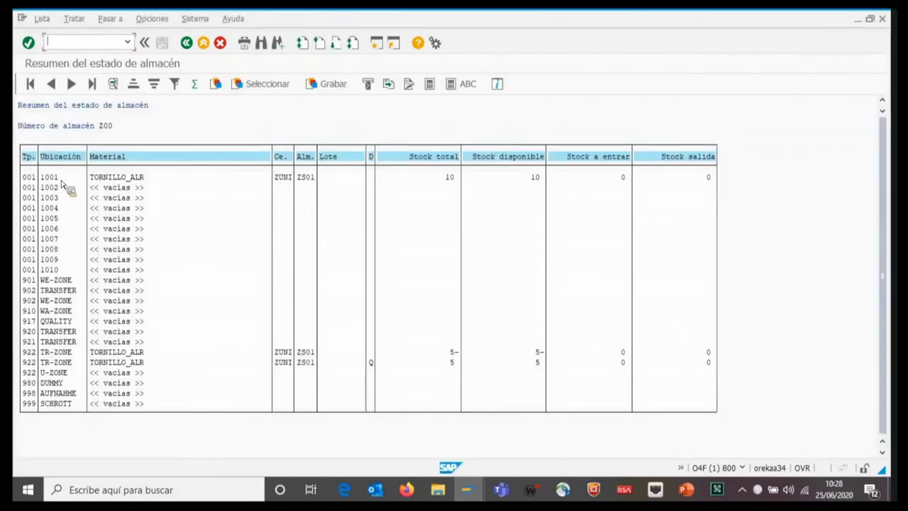
{"action": "left_click", "coordinate": [858, 22]}
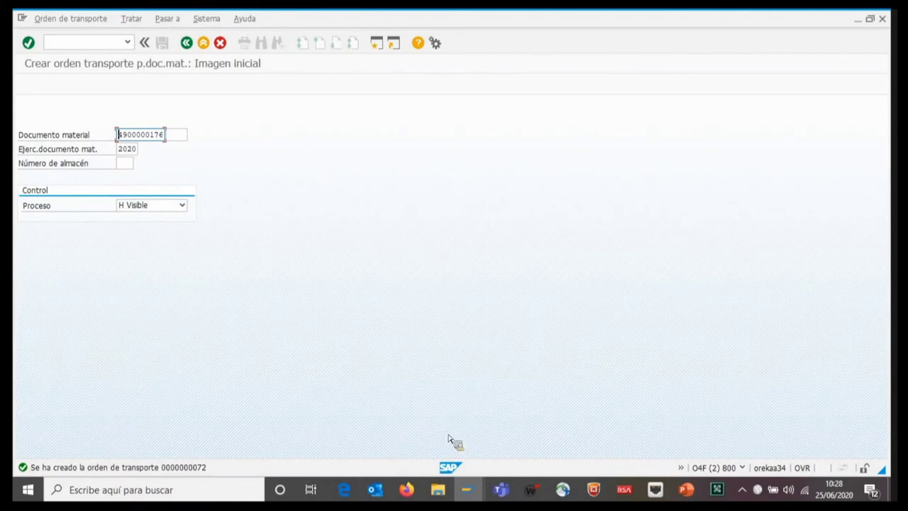
{"action": "left_click", "coordinate": [469, 492]}
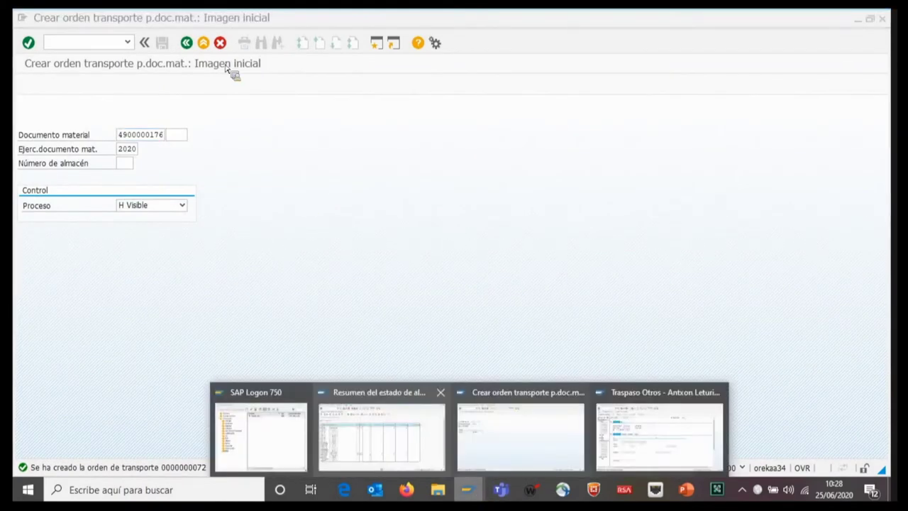
{"action": "key", "text": "alt+Tab"}
{"action": "key", "text": "F3"}
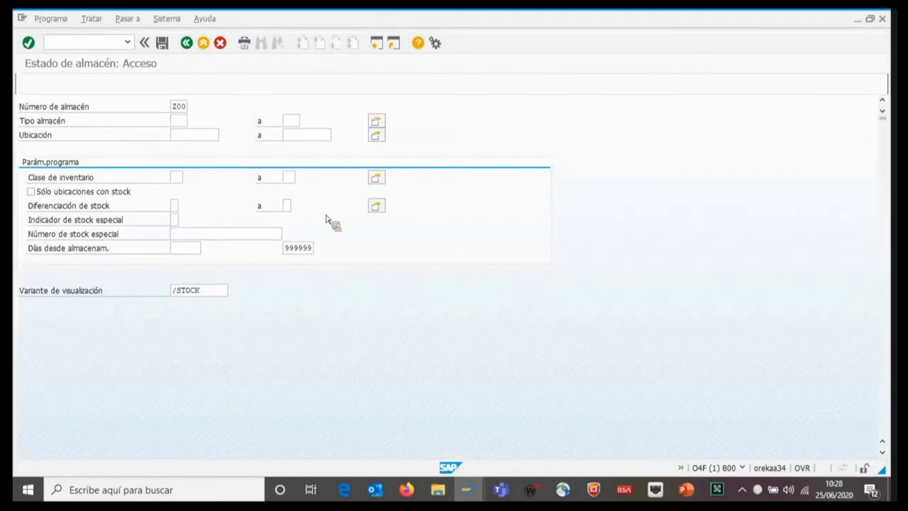
{"action": "key", "text": "F8"}
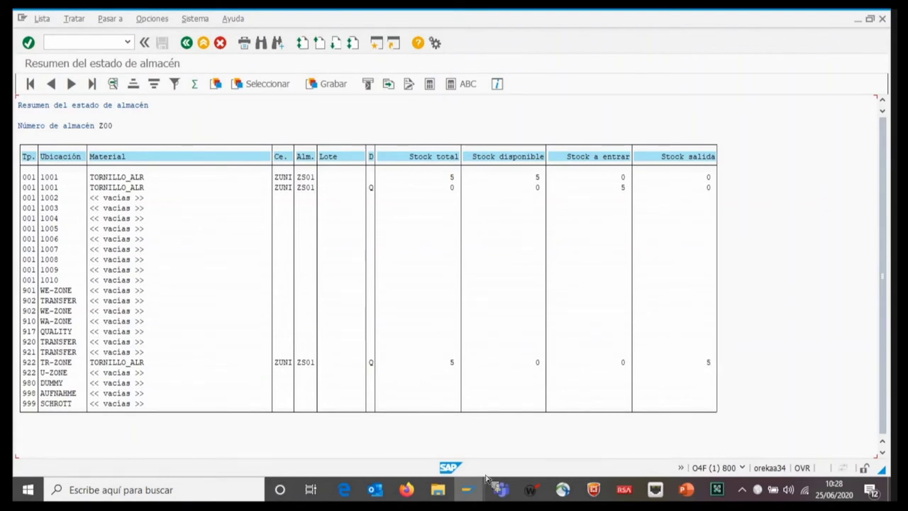
In the transfer order creation session, open transaction LT12 and confirm the status-change transfer order in warehouse Z00 after reviewing its items
{"action": "left_click", "coordinate": [469, 491]}
{"action": "left_click", "coordinate": [504, 429]}
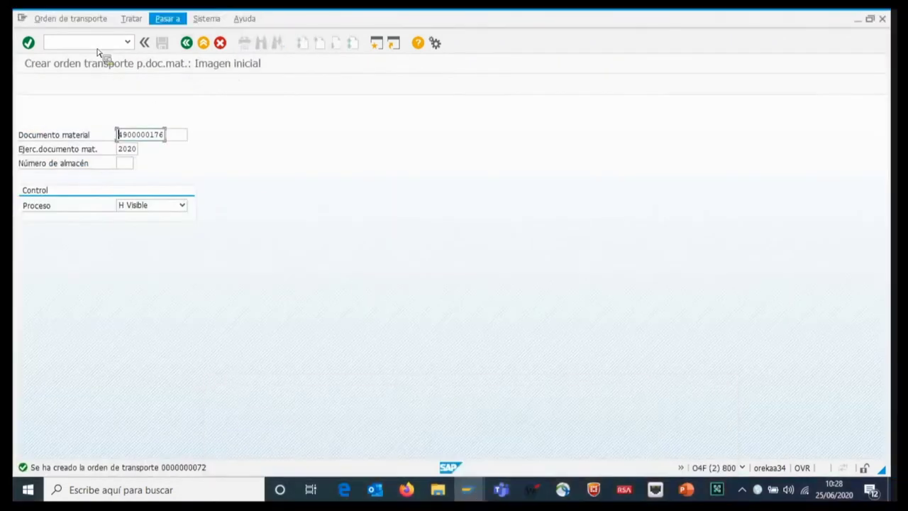
{"action": "type", "text": "/nlt12"}
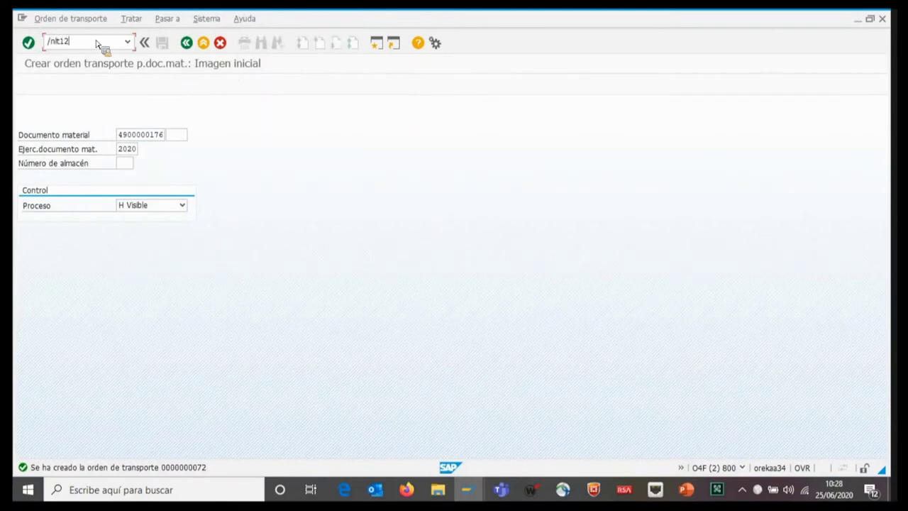
{"action": "key", "text": "Return"}
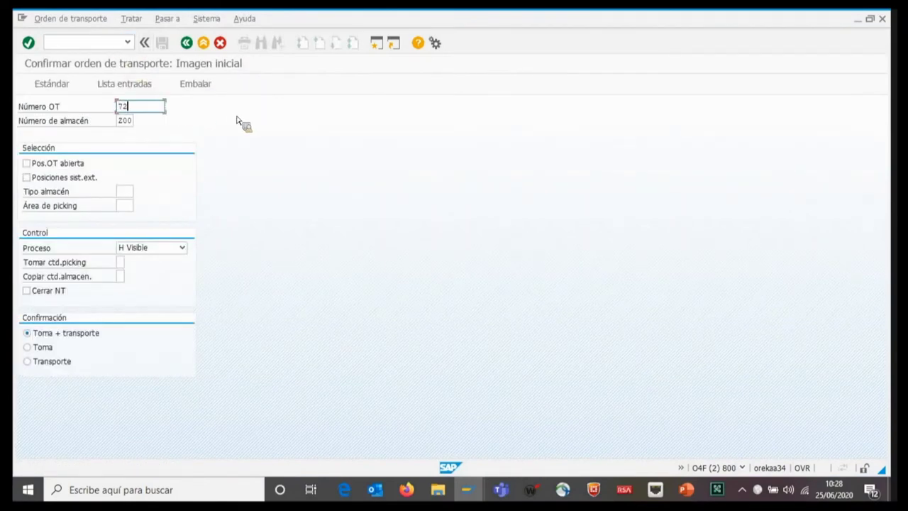
{"action": "key", "text": "Return"}
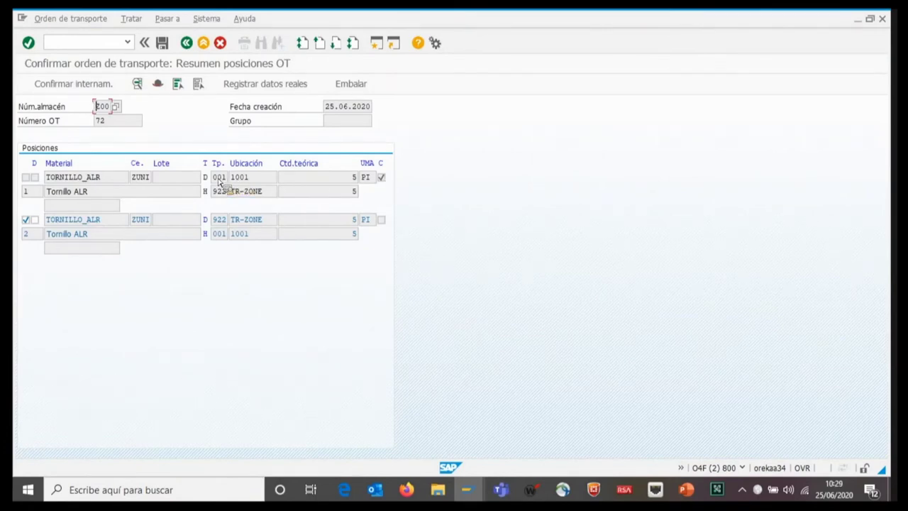
{"action": "left_click_drag", "start_coordinate": [213, 178], "coordinate": [270, 233]}
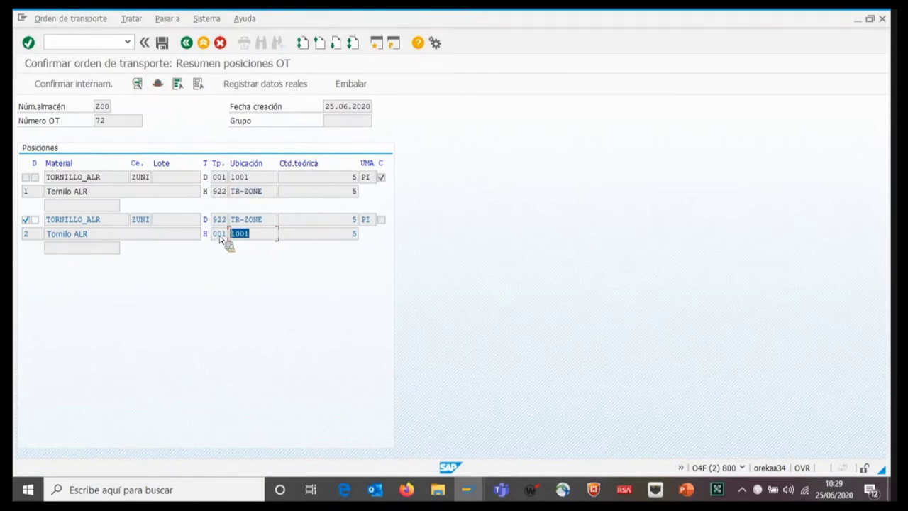
{"action": "left_click", "coordinate": [162, 44]}
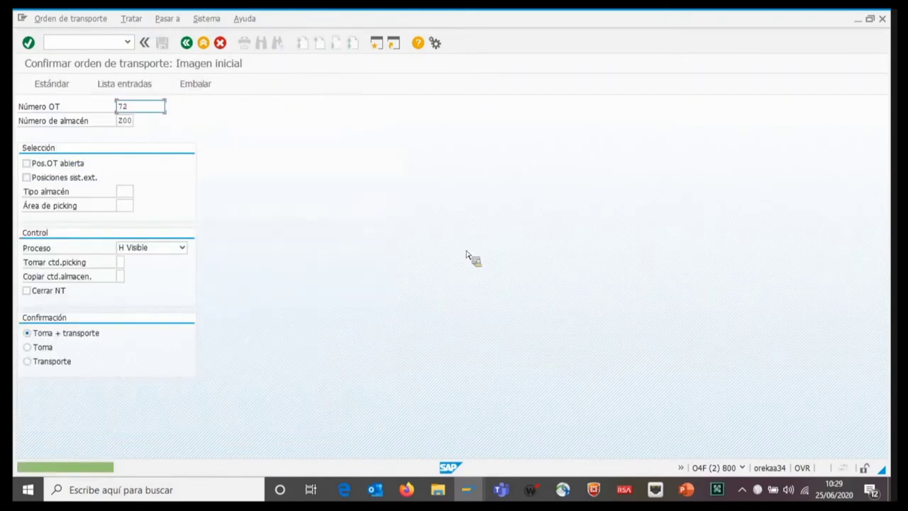
Rerun the warehouse status report for warehouse Z00 to check the bins after confirming the status-change transfer order
{"action": "mouse_move", "coordinate": [474, 491]}
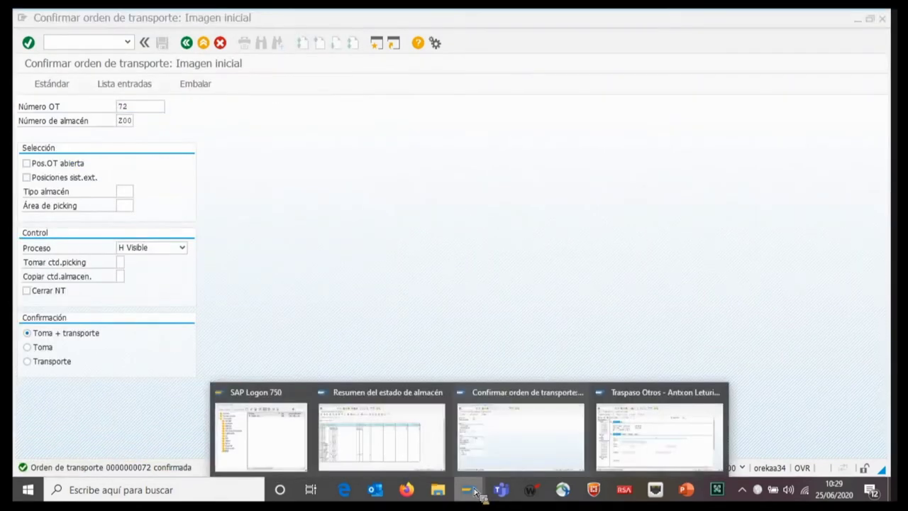
{"action": "left_click", "coordinate": [387, 434]}
{"action": "left_click", "coordinate": [188, 44]}
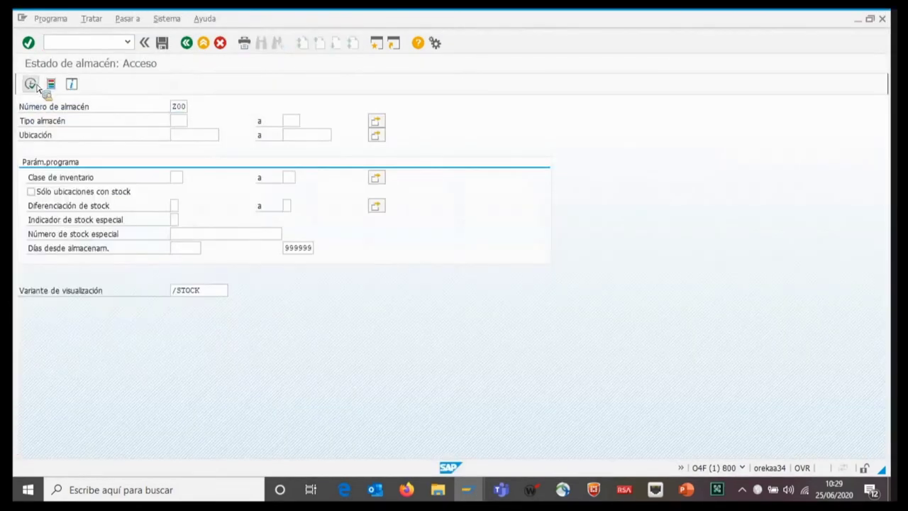
{"action": "left_click", "coordinate": [30, 84]}
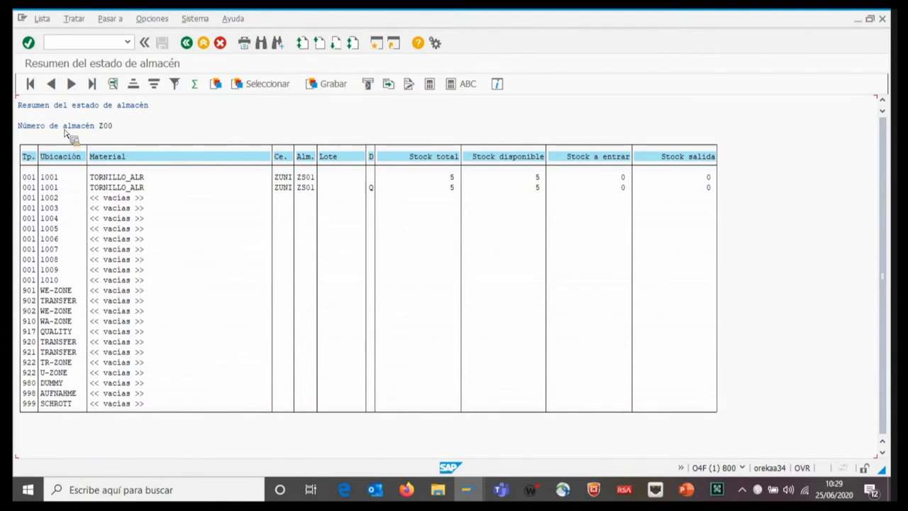
Close the transfer order confirmation session and set the movement type to 311 in the goods transfer posting session
{"action": "mouse_move", "coordinate": [474, 493]}
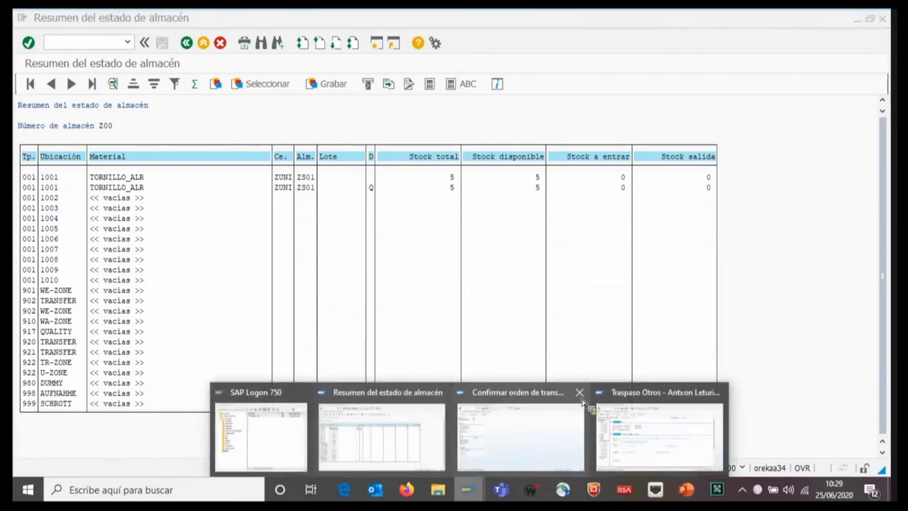
{"action": "left_click", "coordinate": [579, 392]}
{"action": "left_click", "coordinate": [585, 429]}
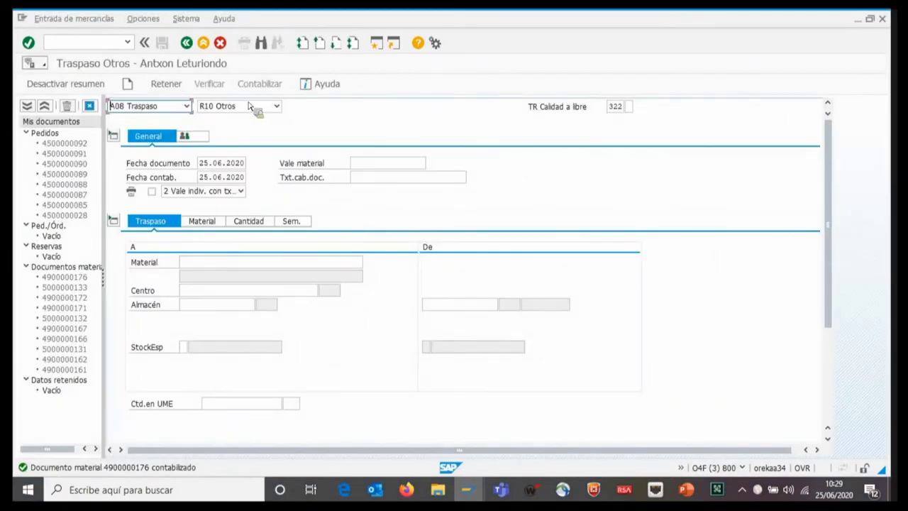
{"action": "left_click", "coordinate": [614, 106]}
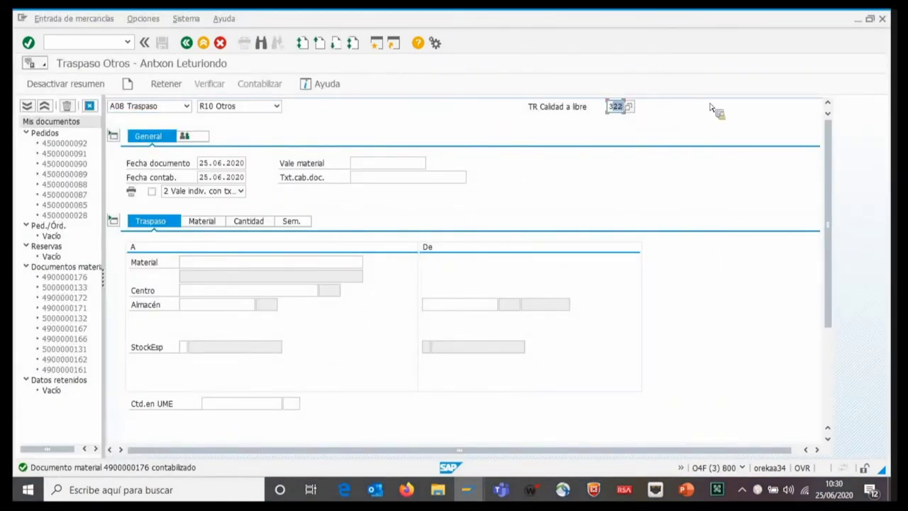
{"action": "type", "text": "311"}
{"action": "key", "text": "Return"}
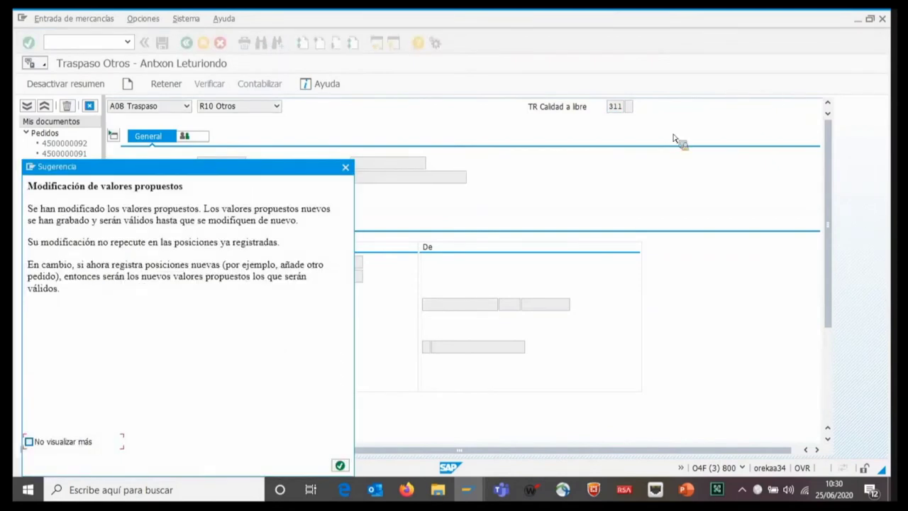
{"action": "left_click", "coordinate": [340, 465]}
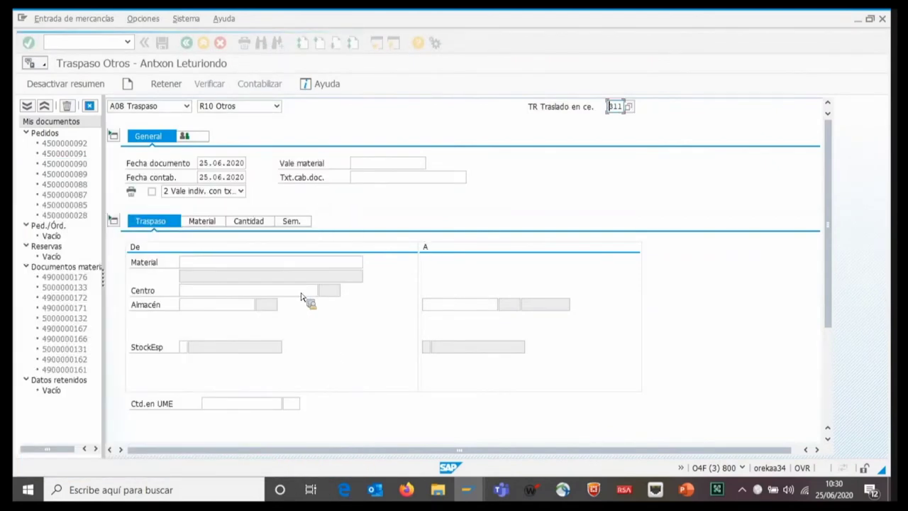
Enter material TORNILLO_ALR, plant Centro ZUNI and storage location ZS01 as the source, and storage location ZS03 as the destination
{"action": "left_click", "coordinate": [222, 263]}
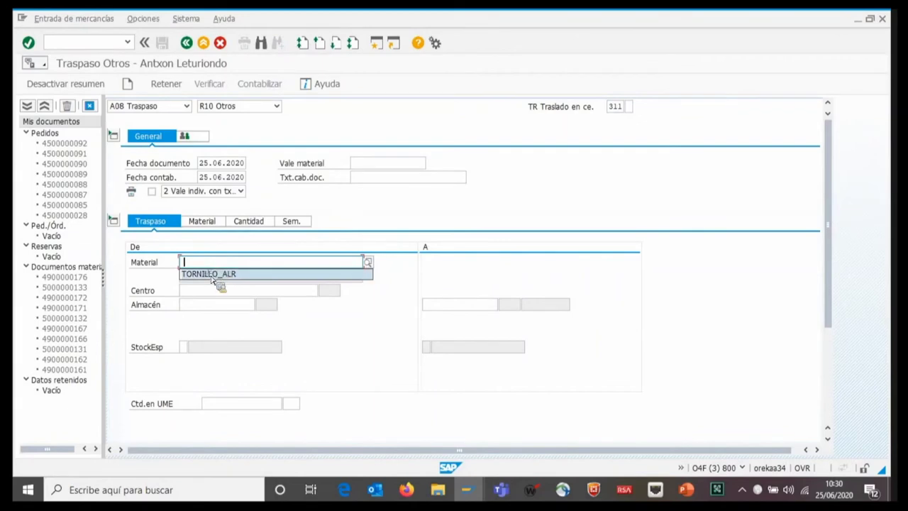
{"action": "left_click", "coordinate": [211, 276]}
{"action": "left_click", "coordinate": [213, 291]}
{"action": "left_click", "coordinate": [203, 303]}
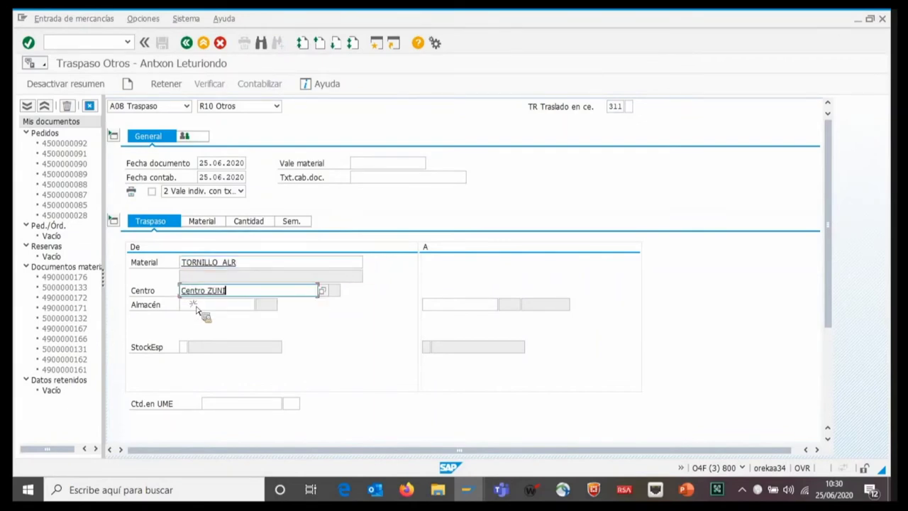
{"action": "left_click", "coordinate": [206, 305]}
{"action": "left_click", "coordinate": [196, 316]}
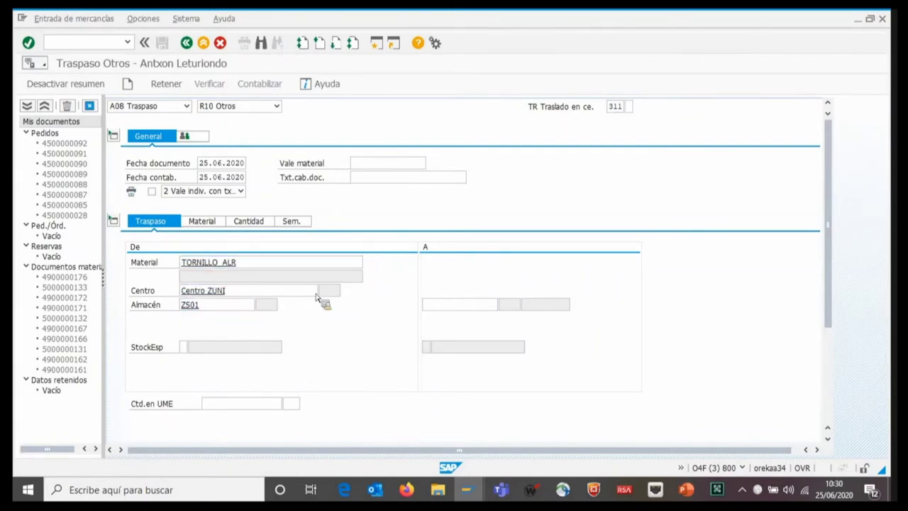
{"action": "key", "text": "Return"}
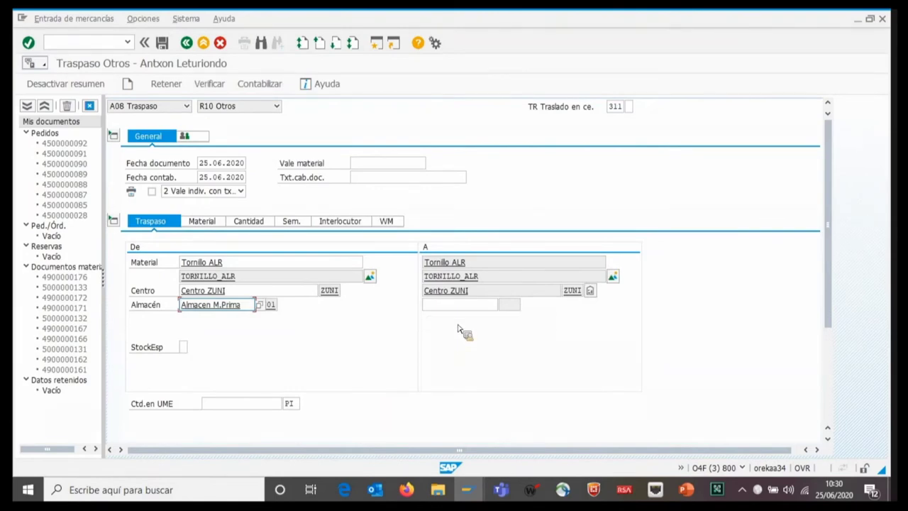
{"action": "key", "text": "Tab"}
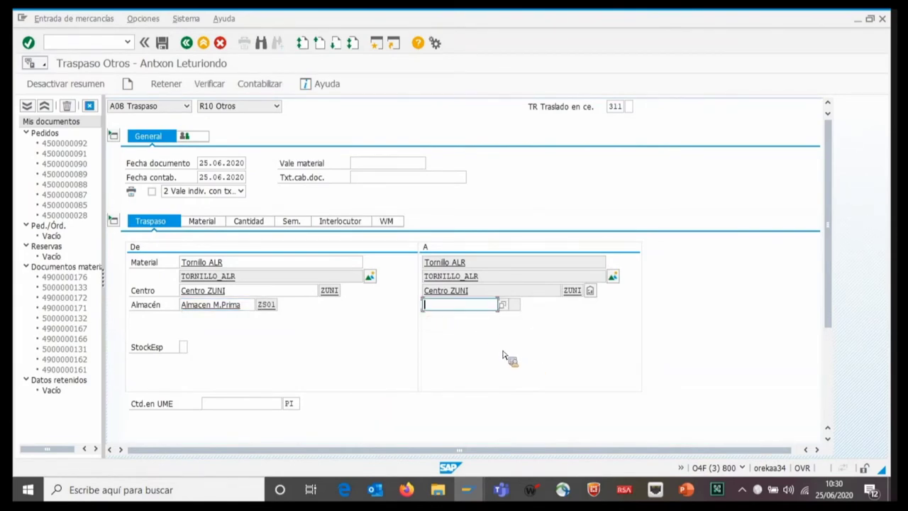
{"action": "type", "text": "ZS03"}
{"action": "key", "text": "Return"}
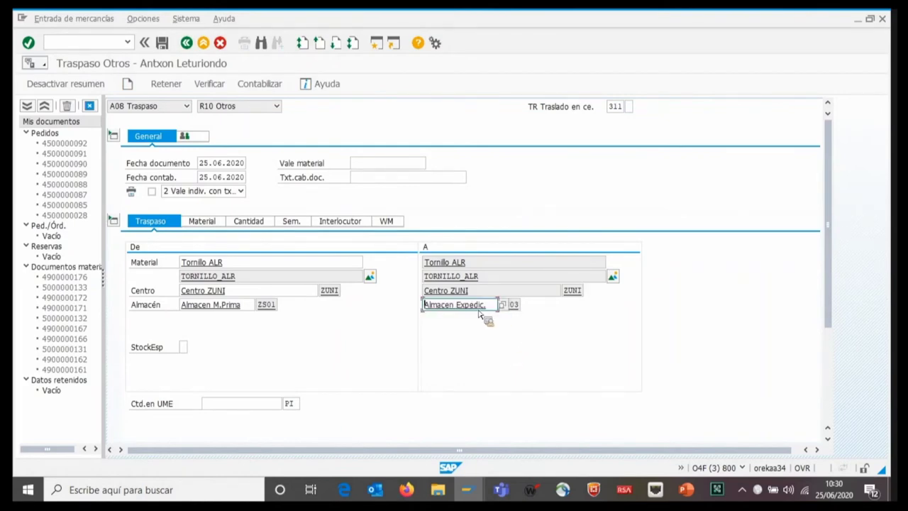
Set the quantity of the 311 transfer to 5 PI, review its WM data and post the document
{"action": "left_click", "coordinate": [248, 222]}
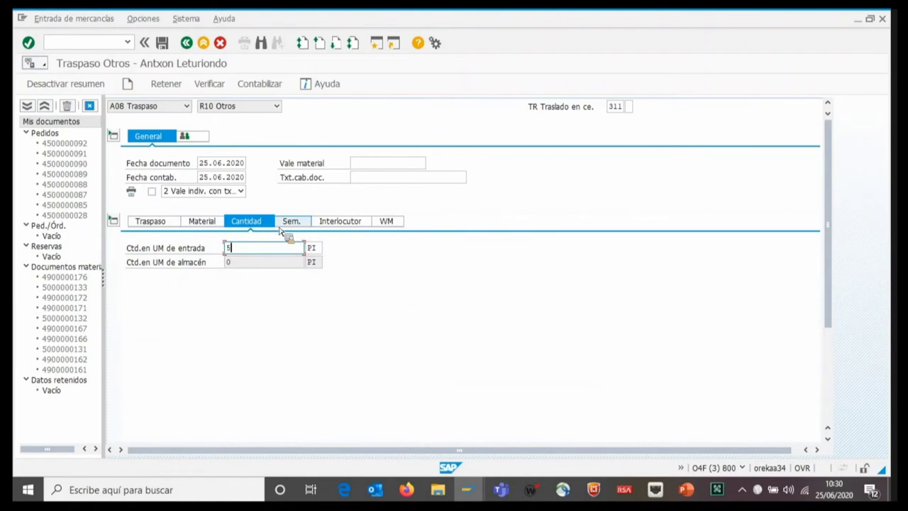
{"action": "key", "text": "Return"}
{"action": "left_click", "coordinate": [389, 223]}
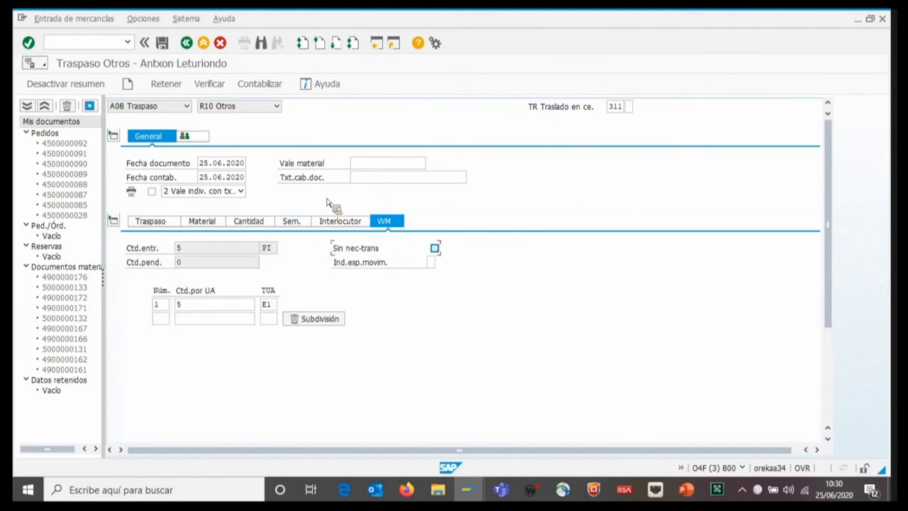
{"action": "left_click", "coordinate": [260, 84]}
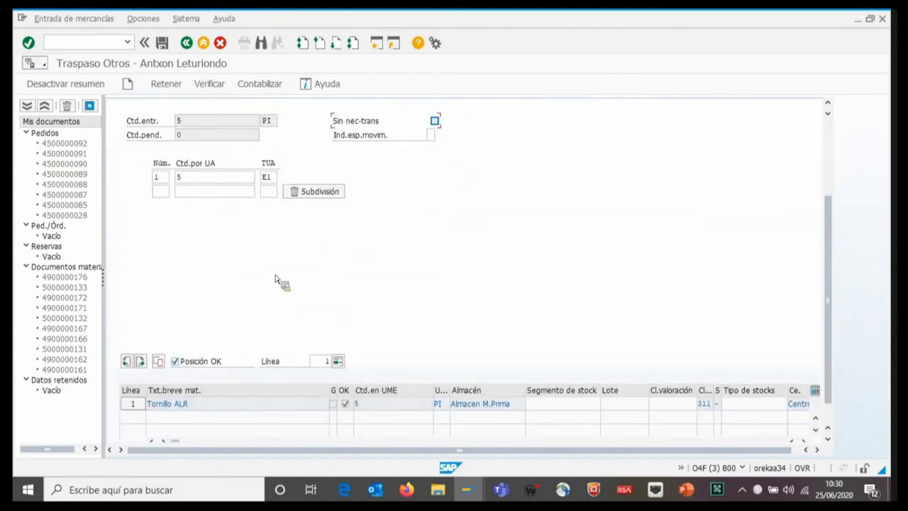
{"action": "left_click", "coordinate": [270, 85]}
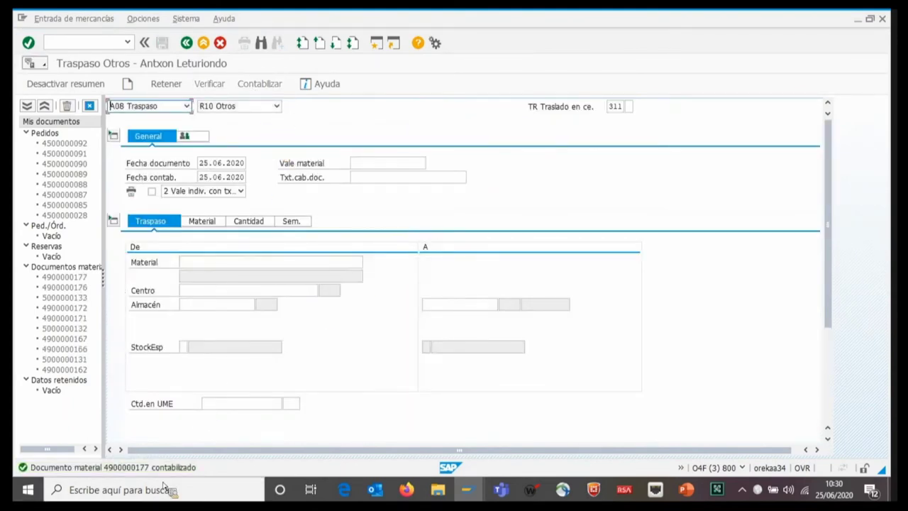
Rerun the warehouse status report for warehouse Z00 to check the bins after the storage location transfer posting
{"action": "mouse_move", "coordinate": [469, 489]}
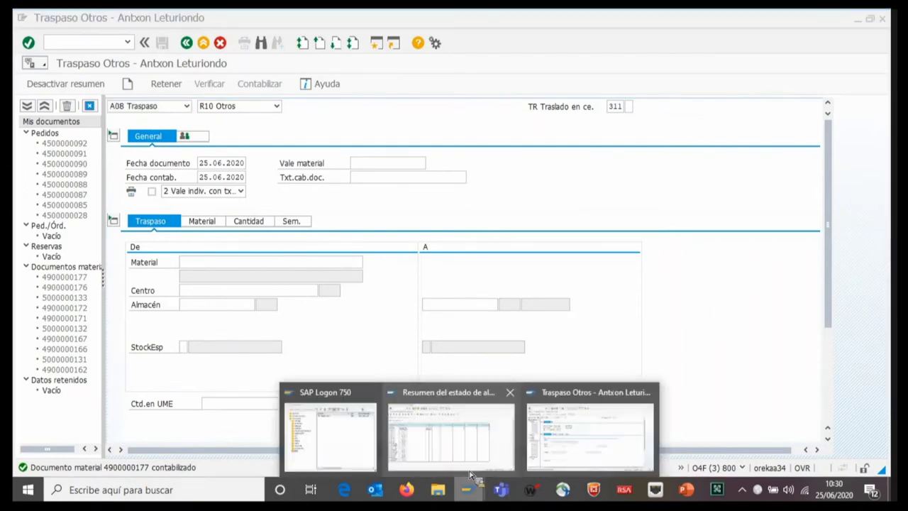
{"action": "left_click", "coordinate": [414, 432]}
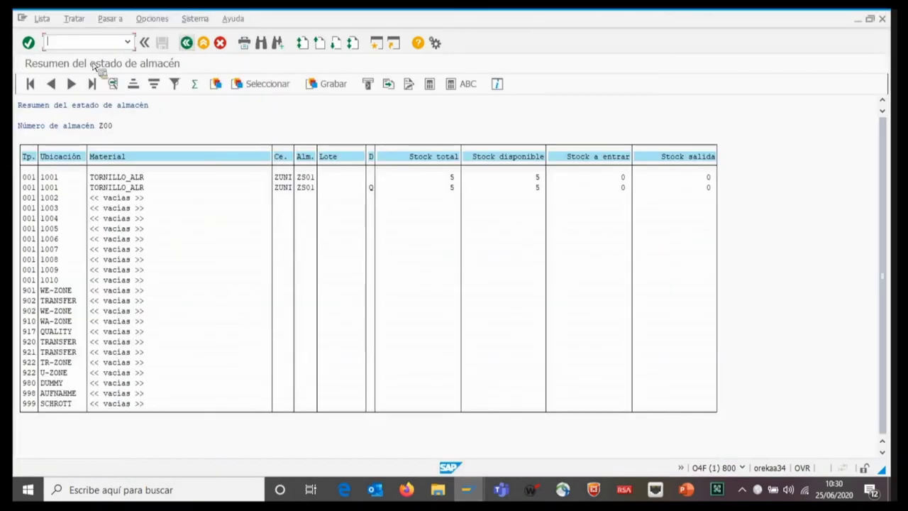
{"action": "left_click", "coordinate": [31, 84]}
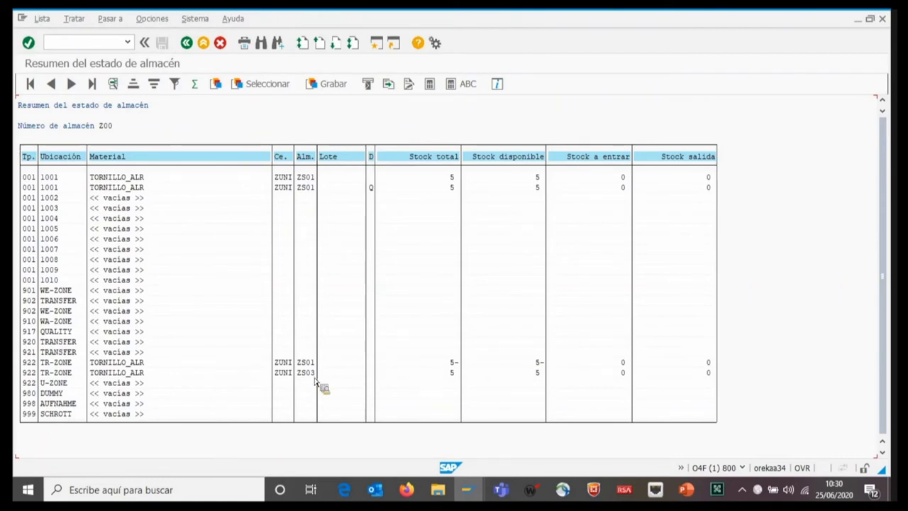
In the goods transfer session, open transaction LT06 and create a transfer order for the newly posted 311 material document
{"action": "mouse_move", "coordinate": [477, 495]}
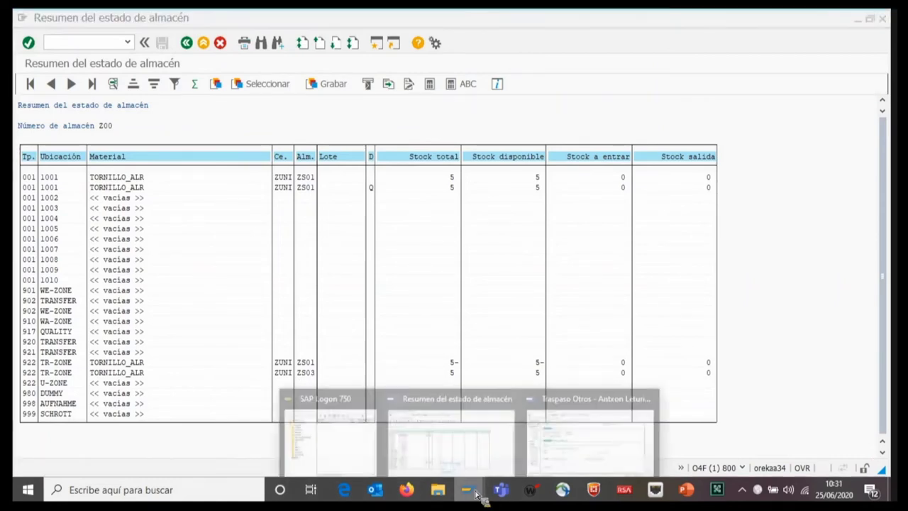
{"action": "left_click", "coordinate": [541, 441]}
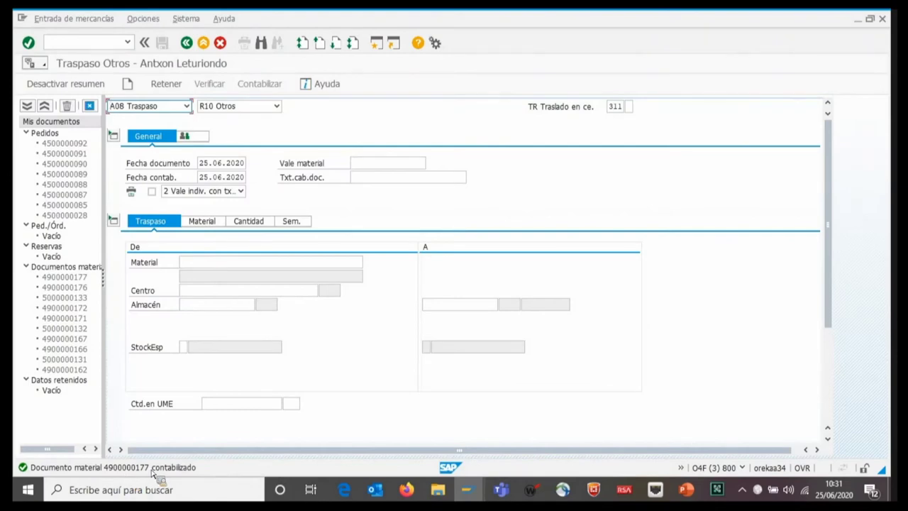
{"action": "left_click", "coordinate": [78, 44]}
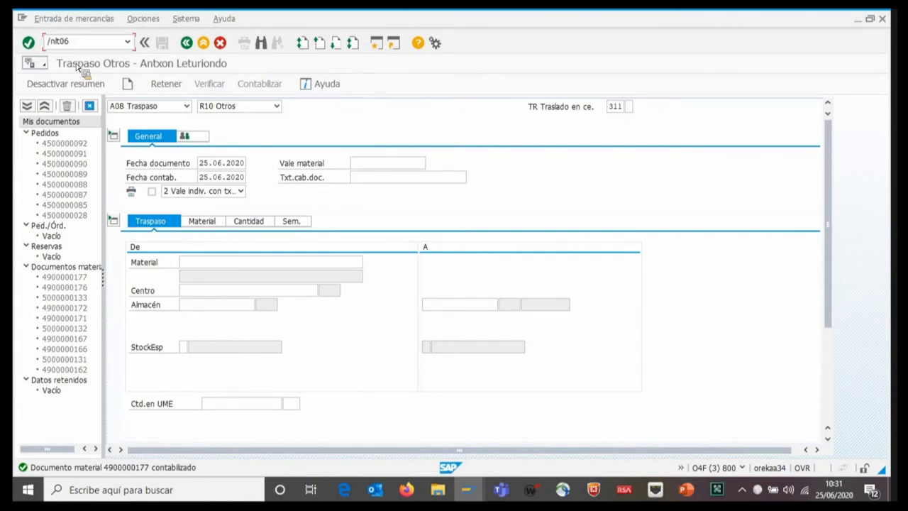
{"action": "key", "text": "Return"}
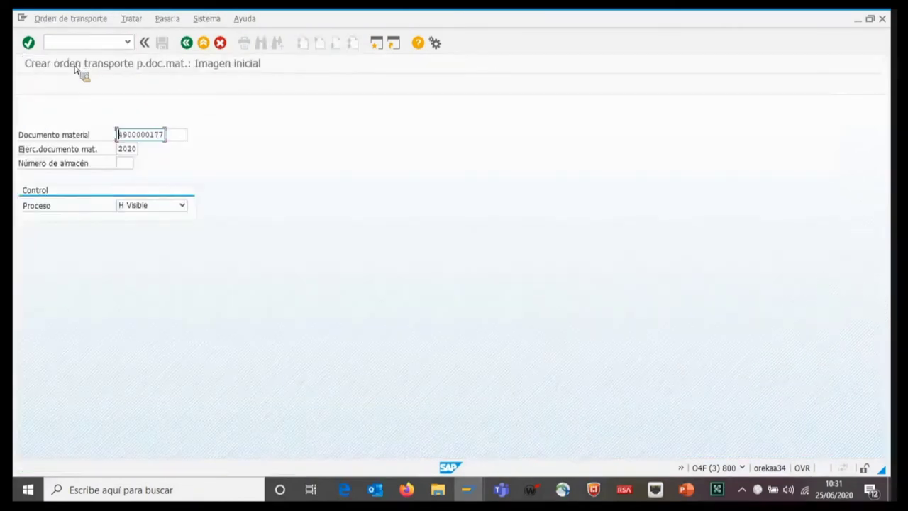
{"action": "key", "text": "Return"}
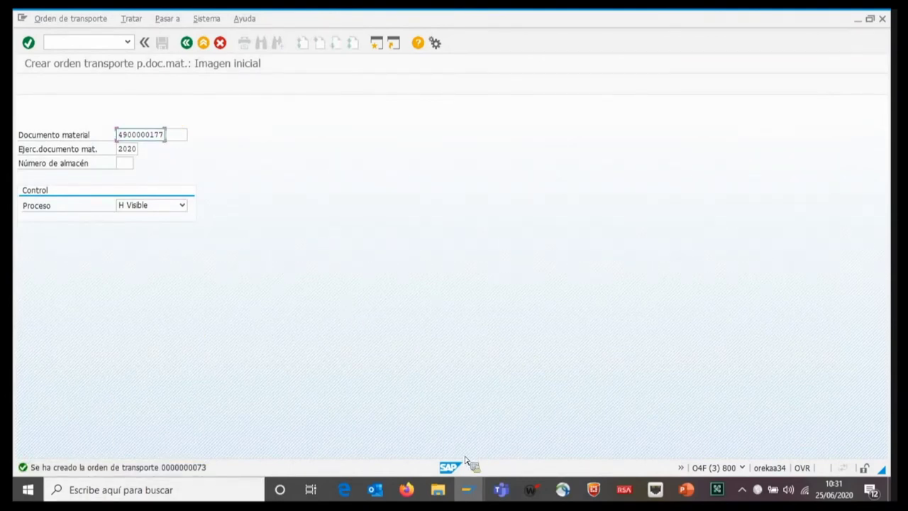
Rerun the warehouse status report for warehouse Z00 to check the new transfer order's bins, and display the details of bin 1002
{"action": "mouse_move", "coordinate": [470, 487]}
{"action": "left_click", "coordinate": [447, 419]}
{"action": "left_click", "coordinate": [187, 43]}
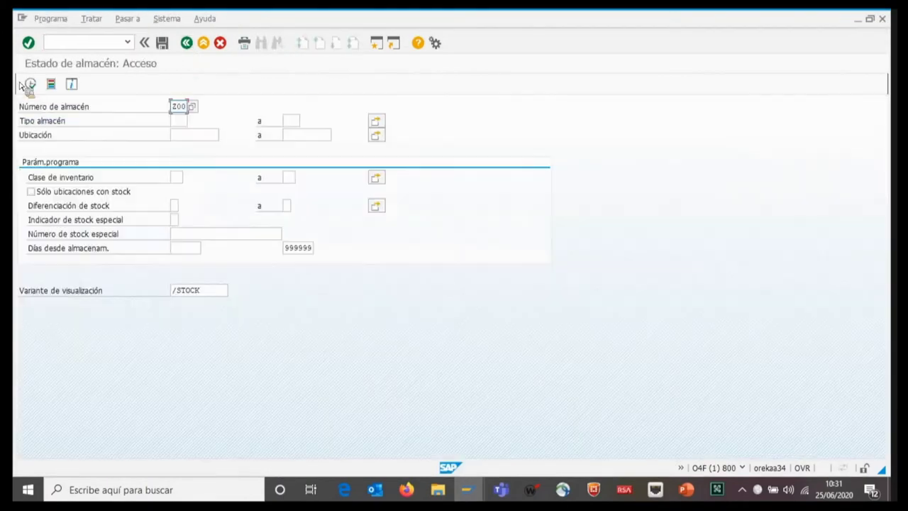
{"action": "left_click", "coordinate": [30, 84]}
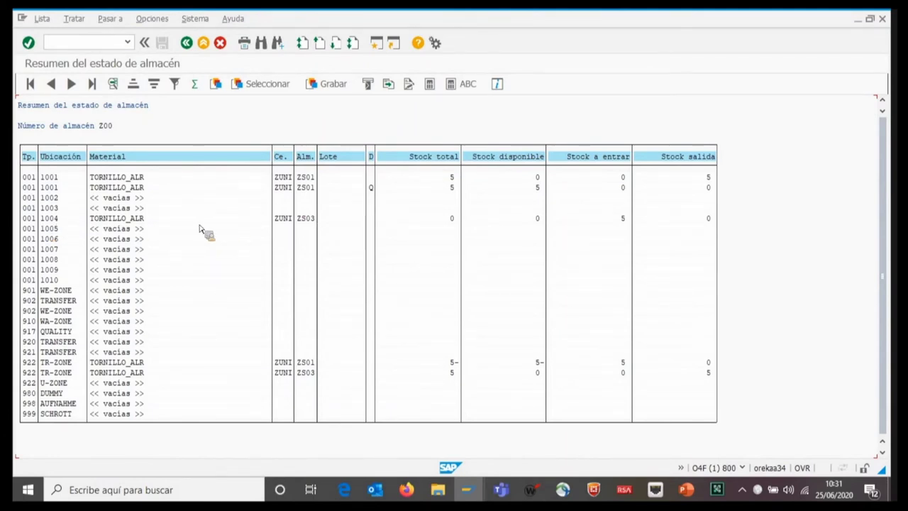
{"action": "double_click", "coordinate": [54, 199]}
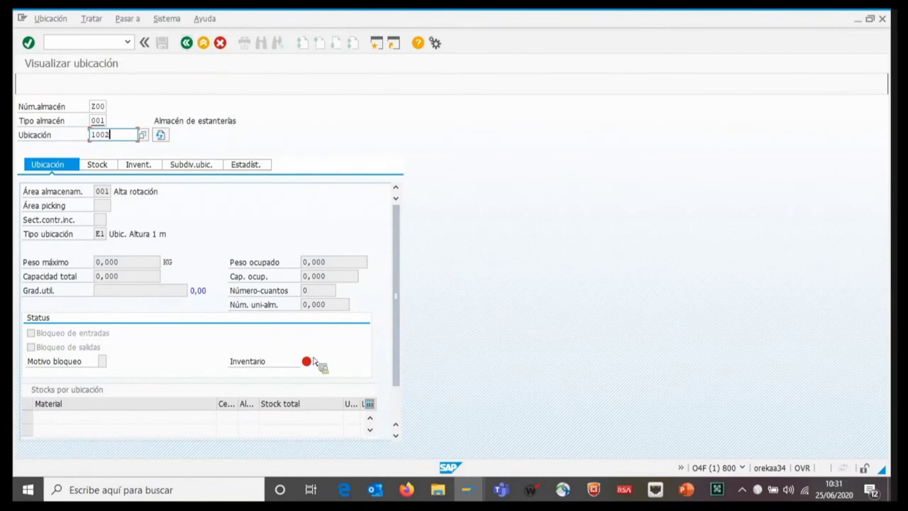
Leave the bin details, switch to the transfer order session, open the transfer order confirmation, review the storage location transfer's items and confirm the order
{"action": "left_click", "coordinate": [186, 43]}
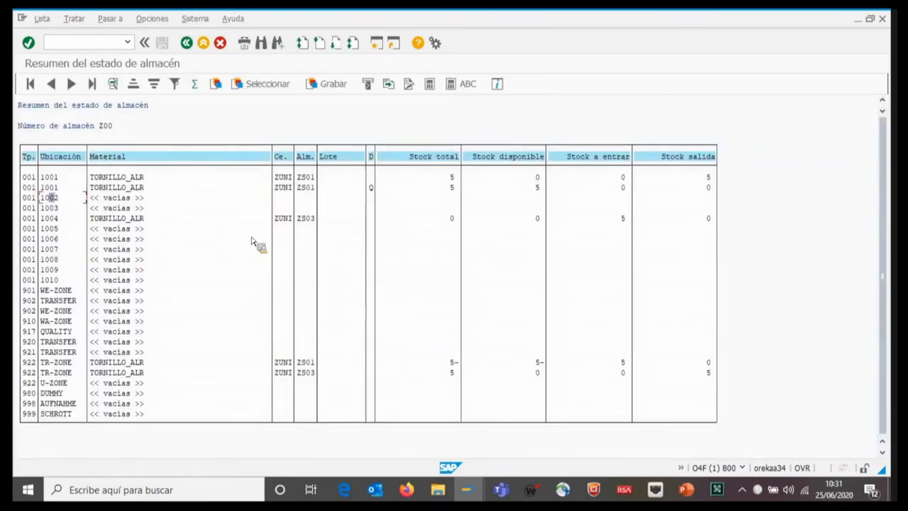
{"action": "mouse_move", "coordinate": [466, 489]}
{"action": "left_click", "coordinate": [556, 443]}
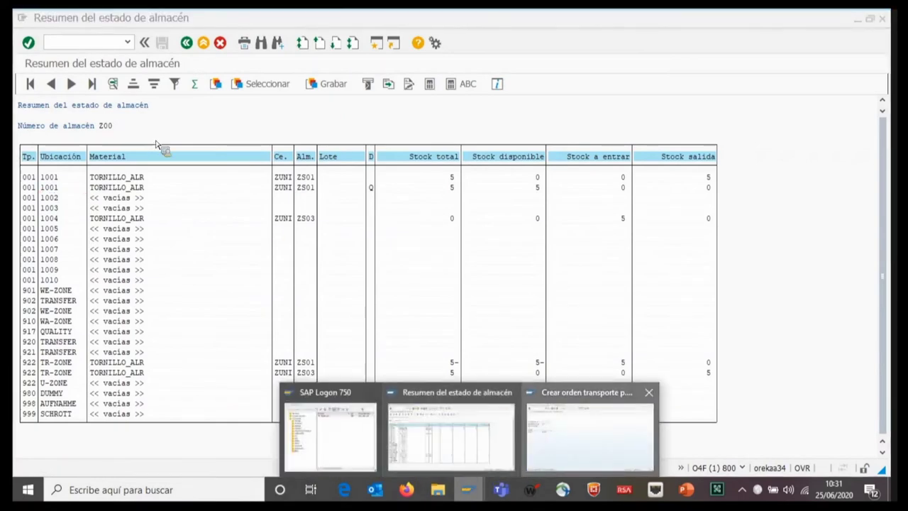
{"action": "left_click", "coordinate": [71, 44]}
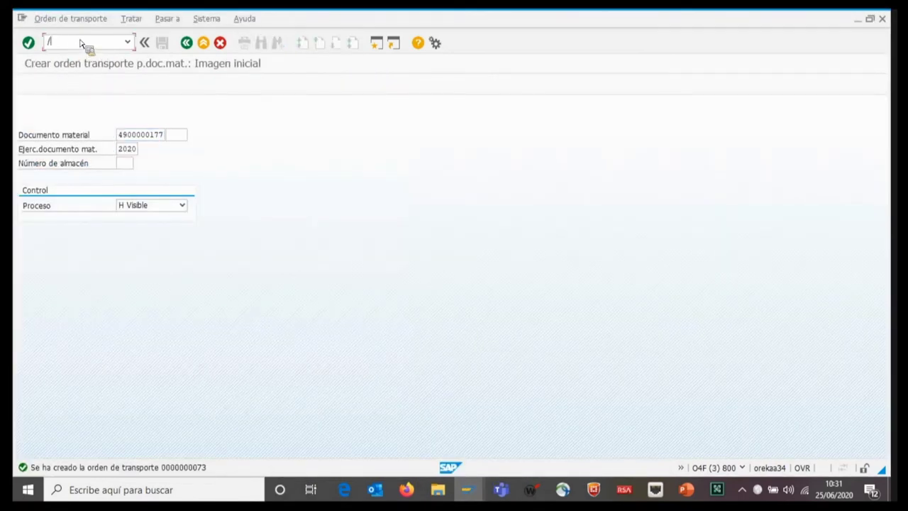
{"action": "key", "text": "Return"}
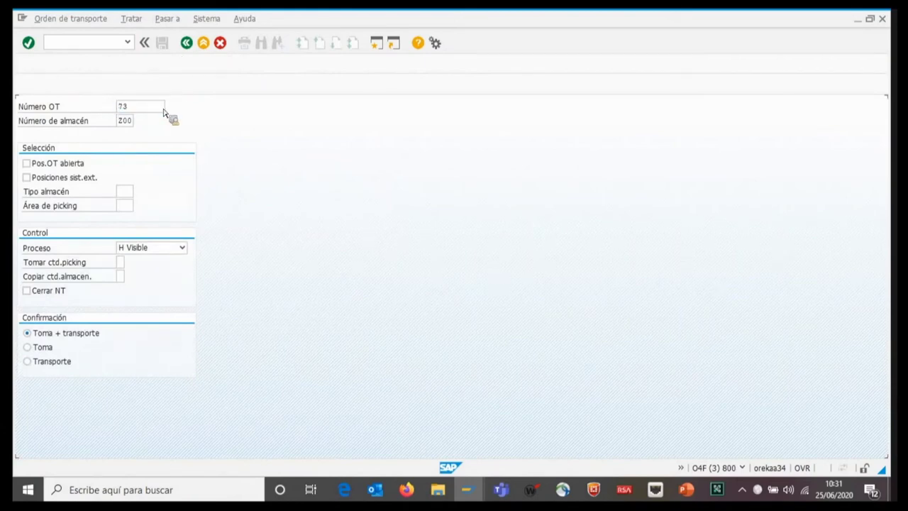
{"action": "key", "text": "Return"}
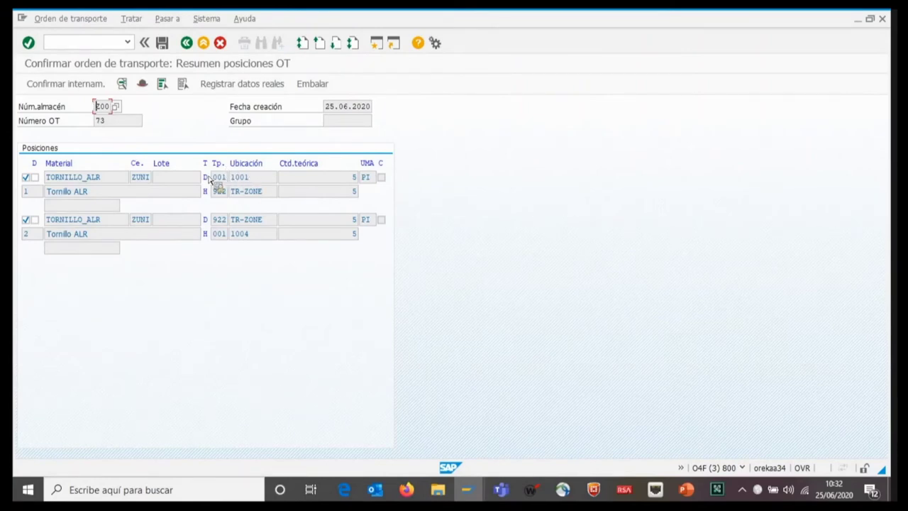
{"action": "left_click_drag", "start_coordinate": [228, 178], "coordinate": [235, 285]}
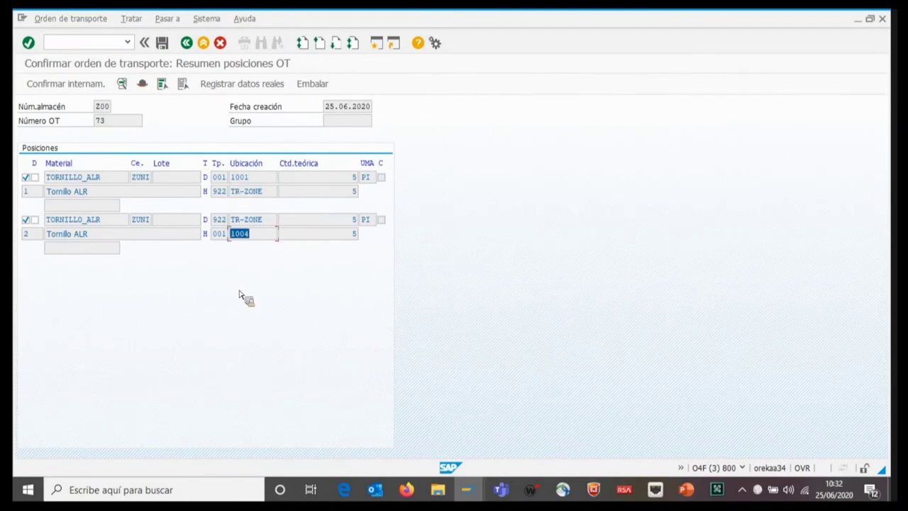
{"action": "left_click", "coordinate": [166, 44]}
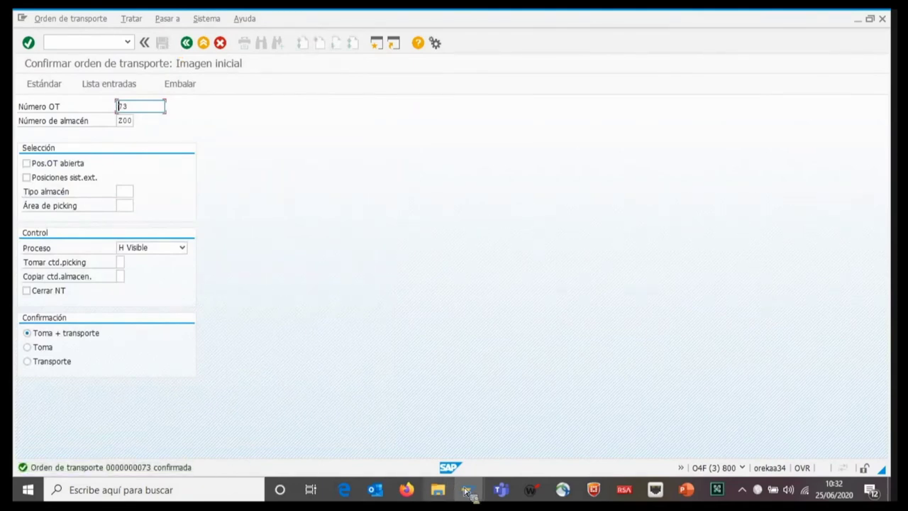
Rerun the warehouse status report for warehouse Z00 to check the bins after confirming the storage location transfer
{"action": "mouse_move", "coordinate": [466, 491]}
{"action": "left_click", "coordinate": [454, 436]}
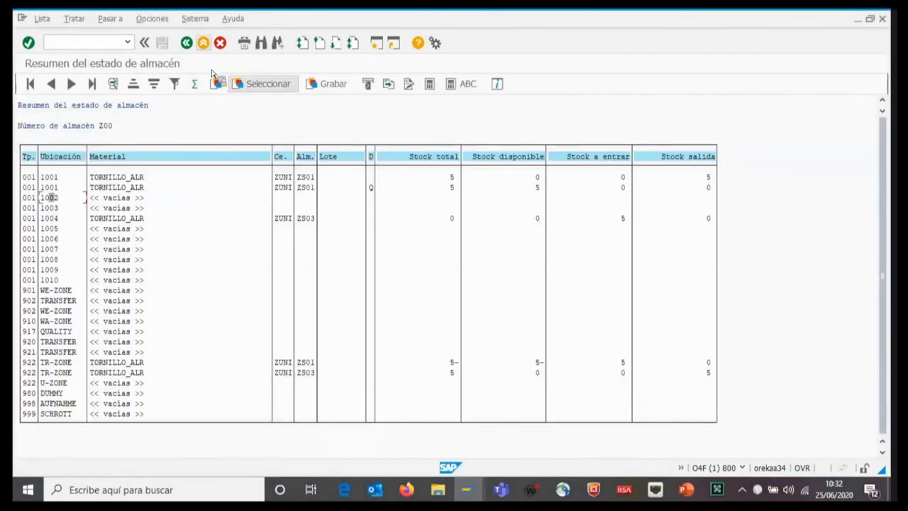
{"action": "left_click", "coordinate": [187, 43]}
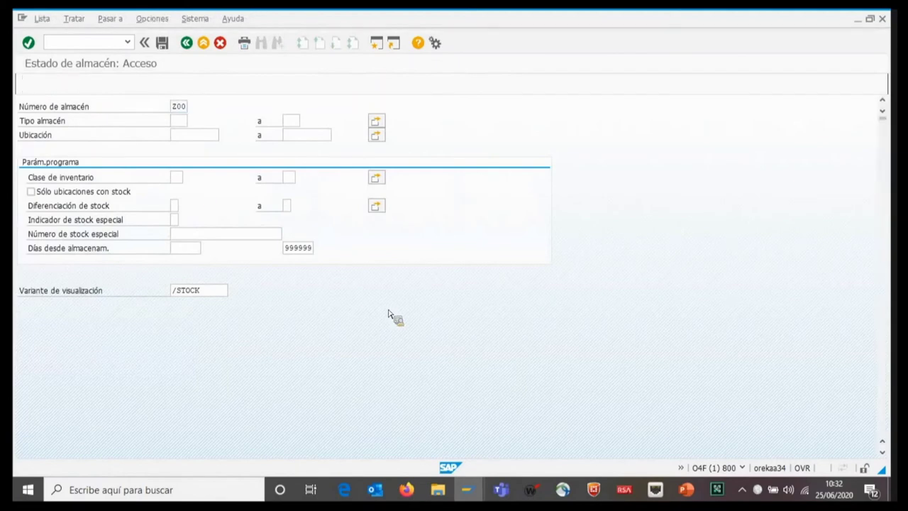
{"action": "key", "text": "F8"}
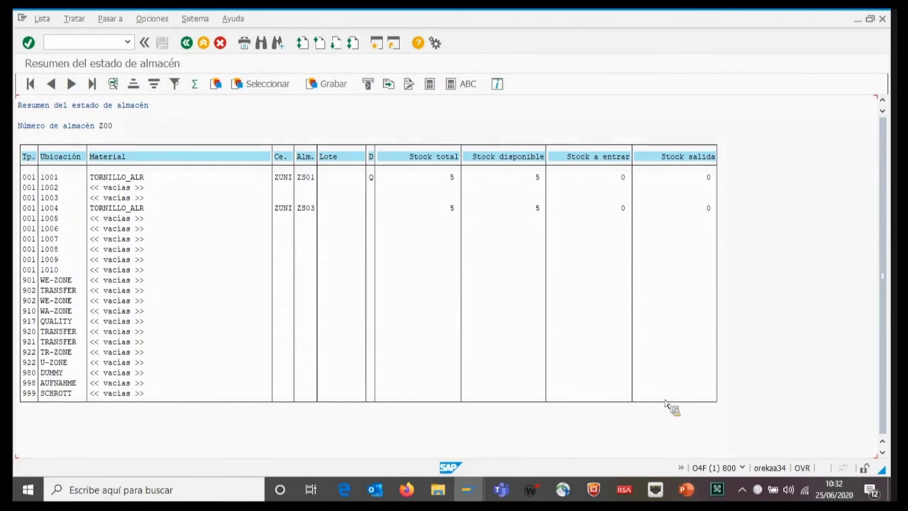
{"action": "mouse_move", "coordinate": [687, 490]}
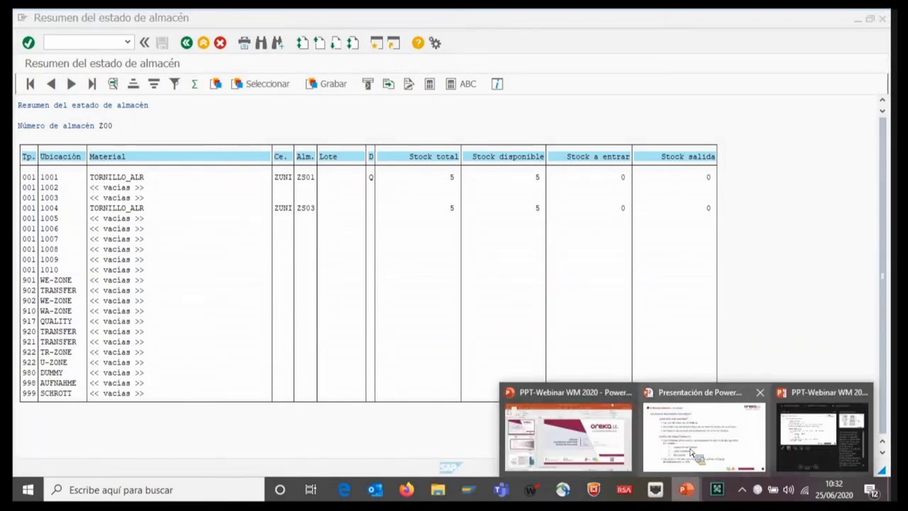
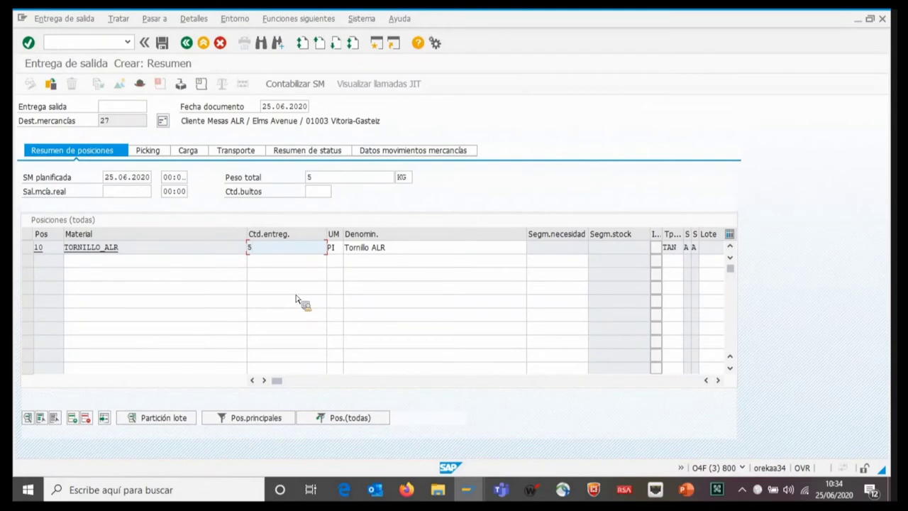
Review the picking data of the TORNILLO_ALR item in the outbound delivery, including its picking quantity
{"action": "left_click", "coordinate": [149, 157]}
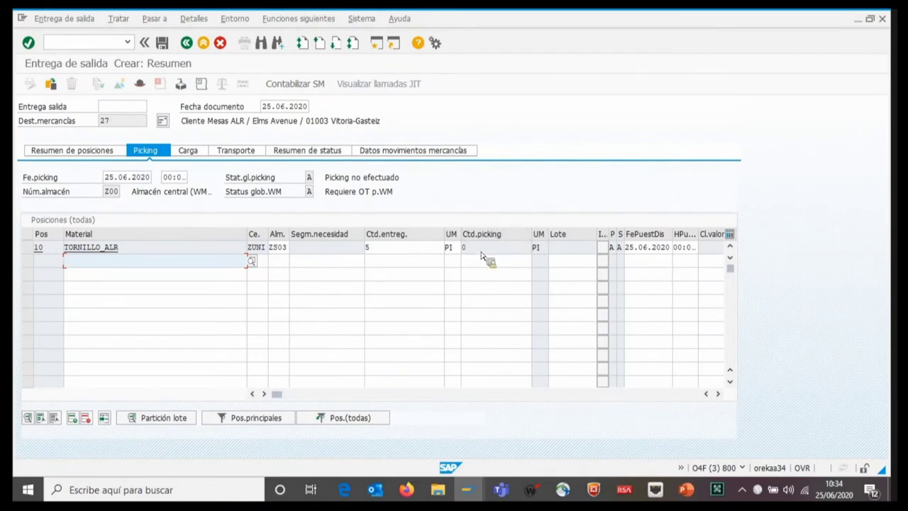
{"action": "left_click", "coordinate": [506, 250]}
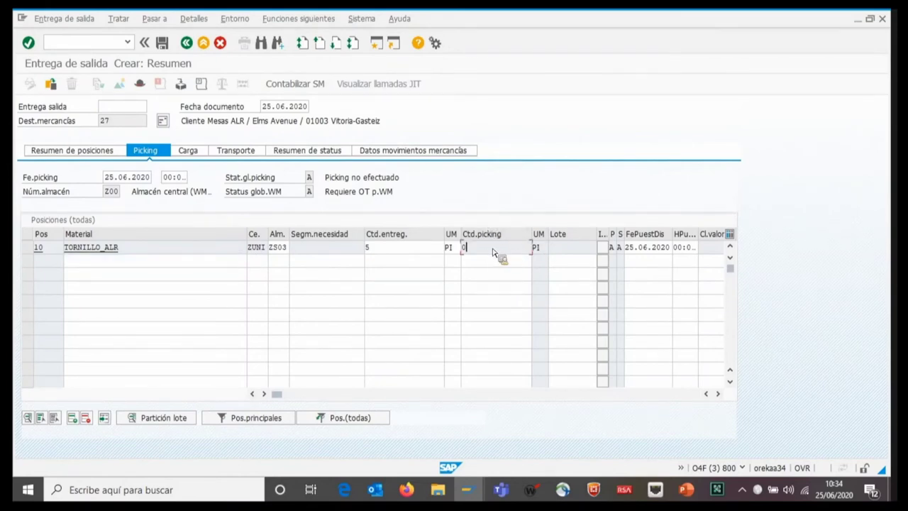
{"action": "double_click", "coordinate": [500, 250]}
Check the possible values of the overall WM status in the delivery's status overview and save the outbound delivery
{"action": "left_click", "coordinate": [301, 152]}
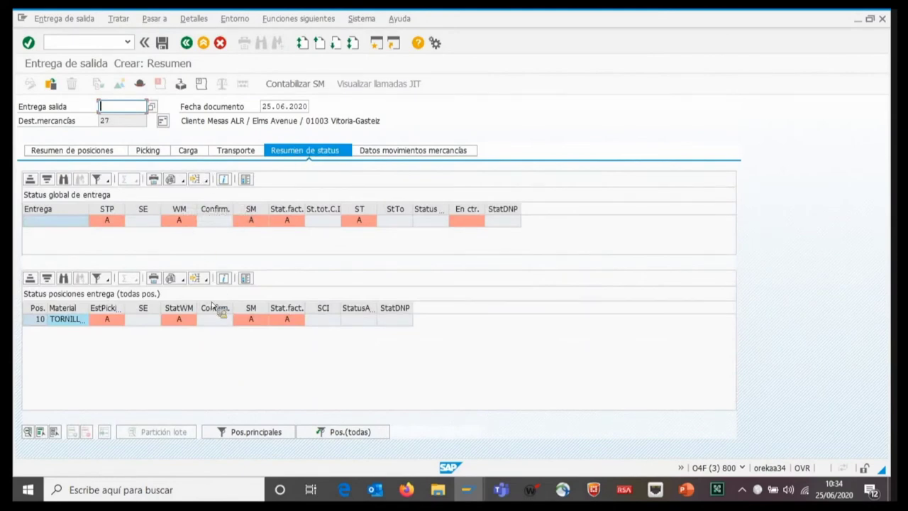
{"action": "left_click", "coordinate": [192, 222]}
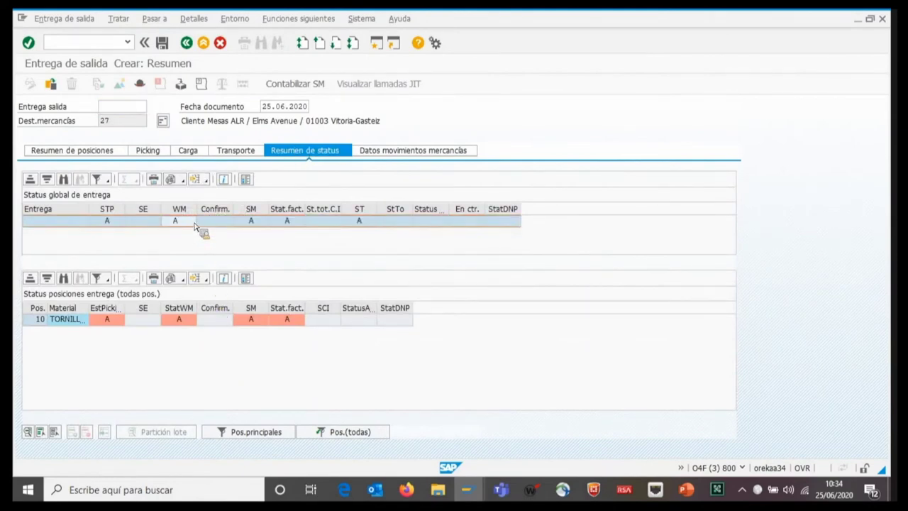
{"action": "double_click", "coordinate": [194, 223]}
{"action": "left_click", "coordinate": [186, 43]}
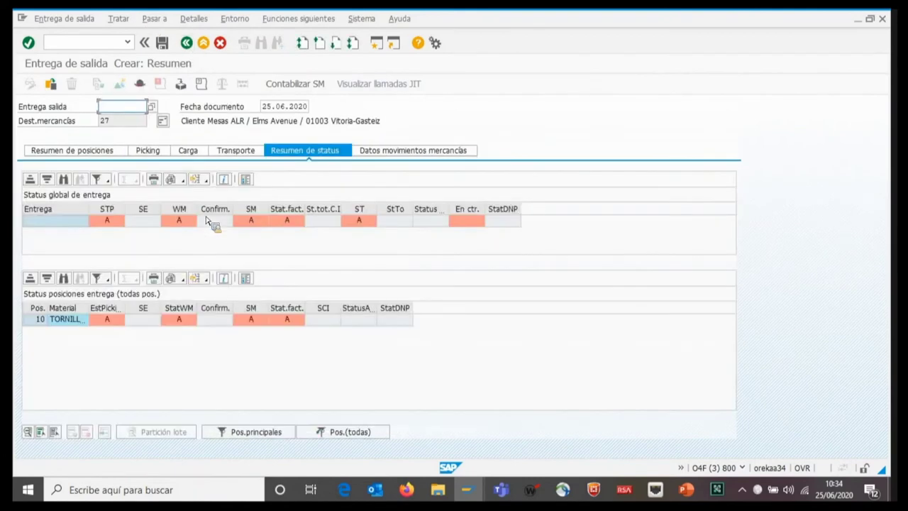
{"action": "left_click", "coordinate": [206, 221]}
{"action": "left_click", "coordinate": [208, 226]}
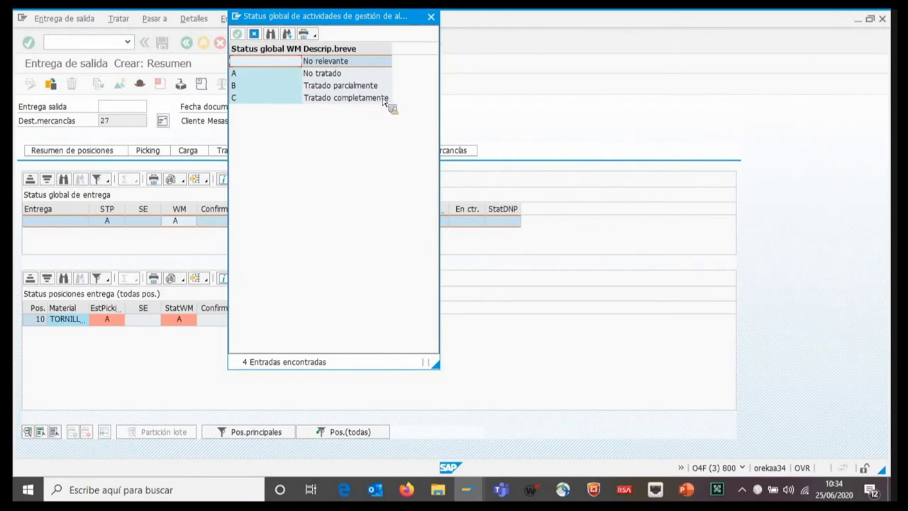
{"action": "left_click", "coordinate": [430, 17]}
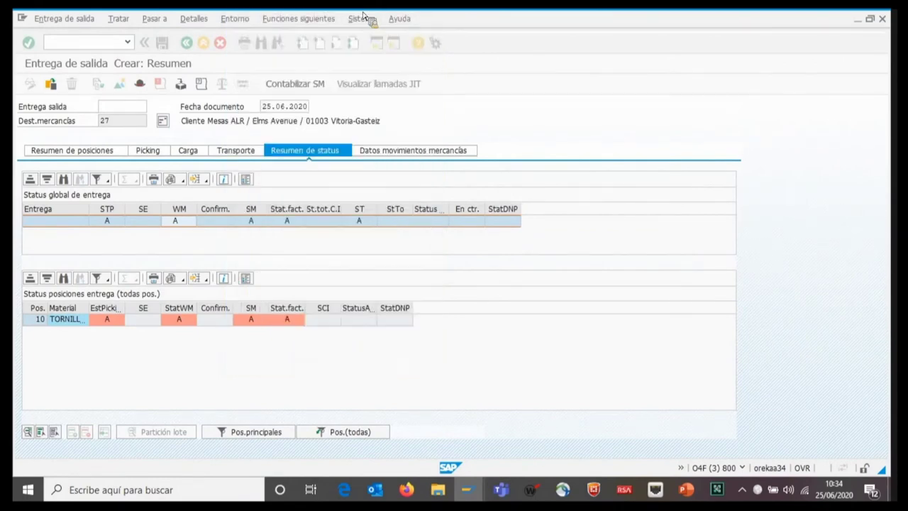
{"action": "left_click", "coordinate": [164, 44]}
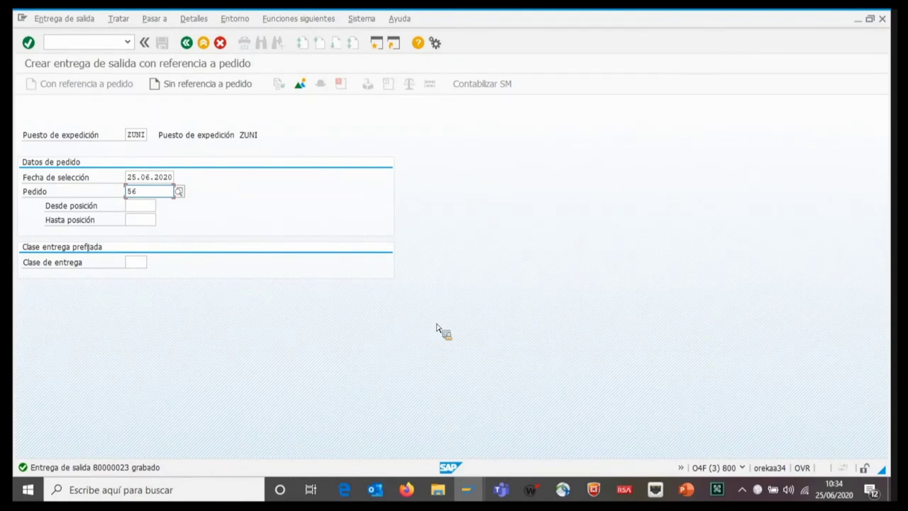
Start a transfer order for the saved outbound delivery in warehouse Z00 and generate its item from storage type 001
{"action": "left_click", "coordinate": [63, 44]}
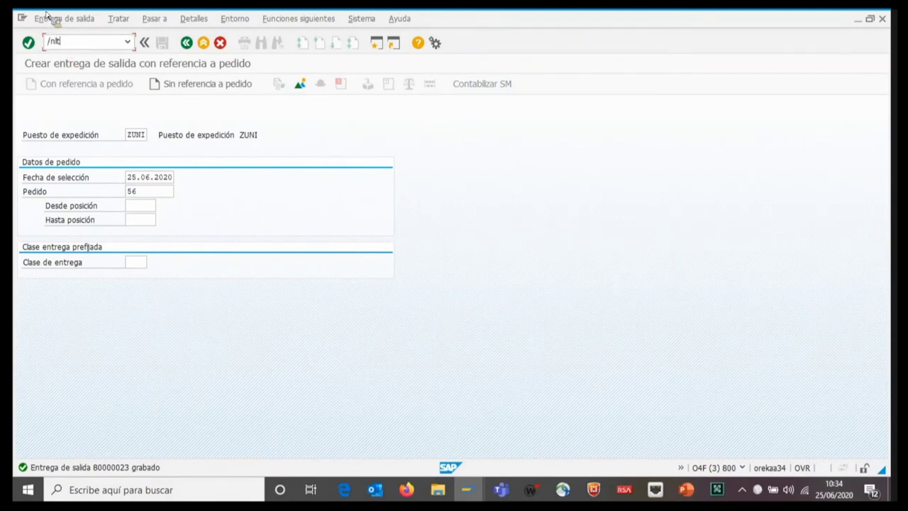
{"action": "key", "text": "Return"}
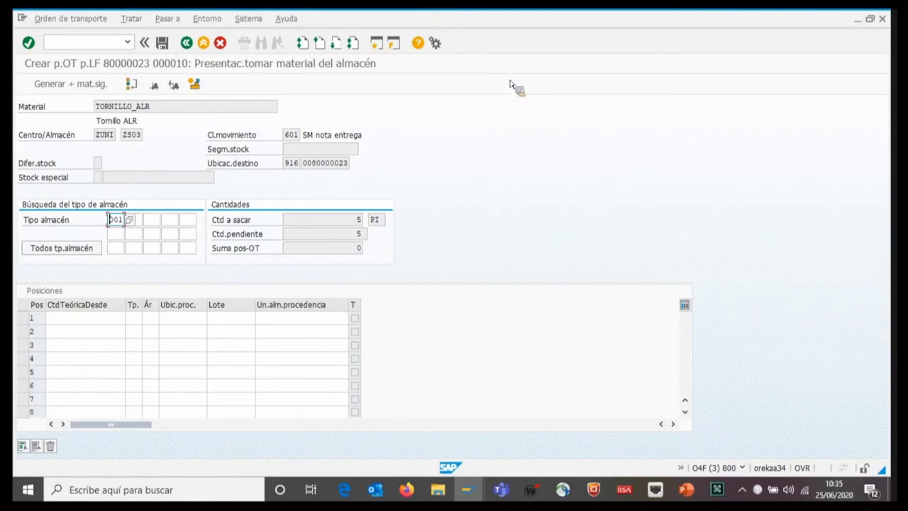
{"action": "left_click", "coordinate": [175, 85]}
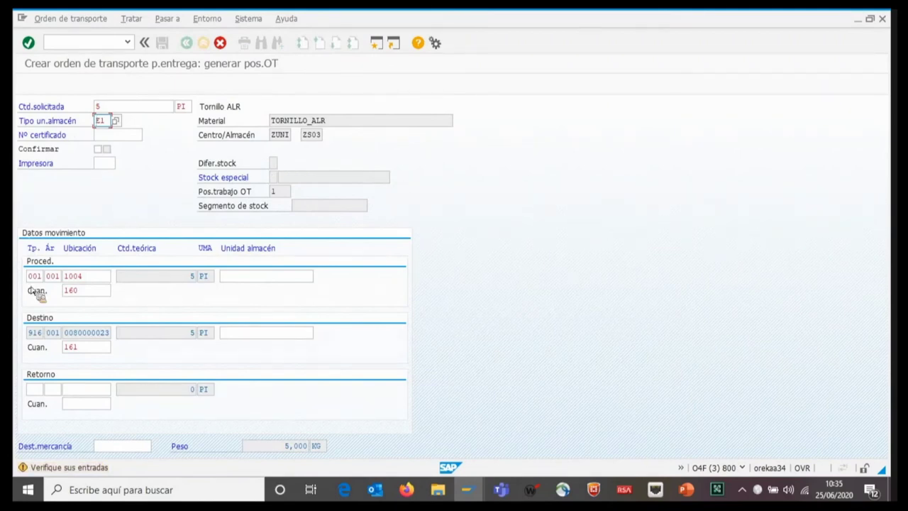
Review the source bin, quantity and destination of the generated item, accept it and post the delivery's transfer order
{"action": "mouse_move", "coordinate": [101, 278]}
{"action": "left_mouse_down"}
{"action": "mouse_move", "coordinate": [44, 283]}
{"action": "mouse_move", "coordinate": [107, 284]}
{"action": "left_mouse_up"}
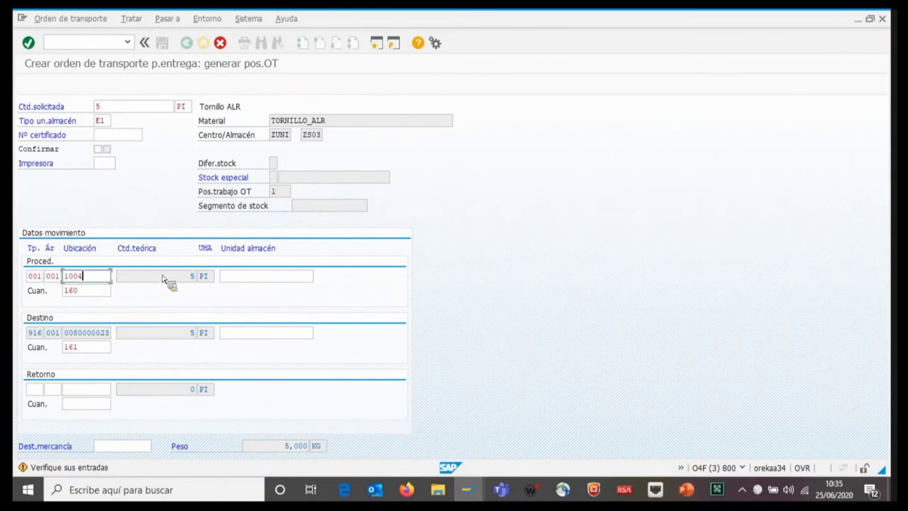
{"action": "double_click", "coordinate": [193, 276]}
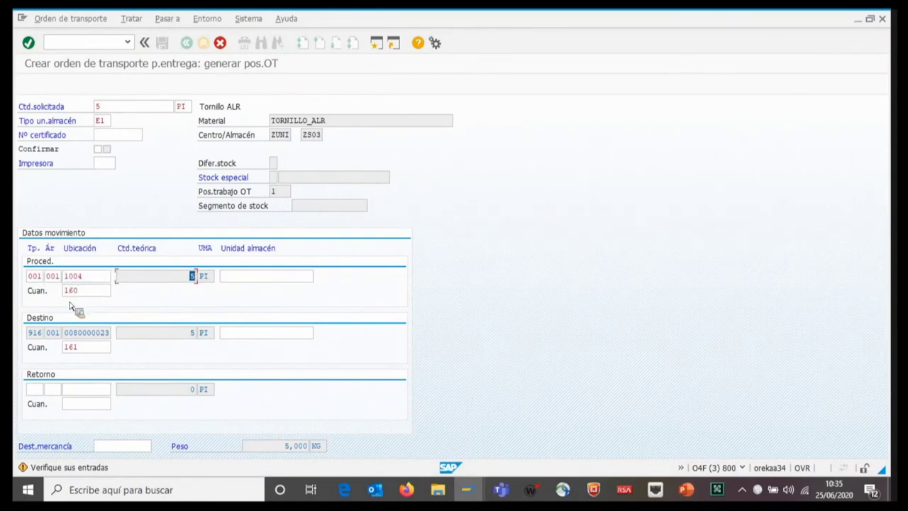
{"action": "left_click_drag", "start_coordinate": [20, 357], "coordinate": [64, 357]}
{"action": "left_click_drag", "start_coordinate": [65, 357], "coordinate": [277, 137]}
{"action": "key", "text": "Return"}
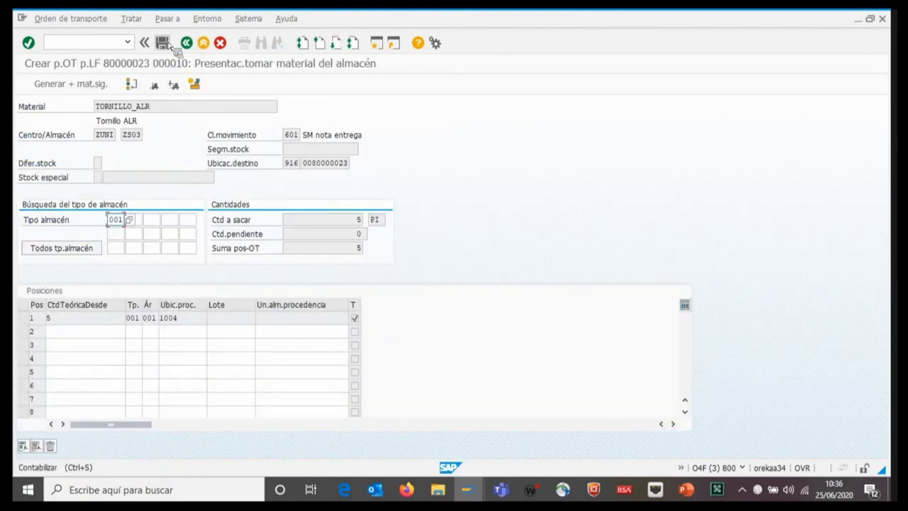
{"action": "key", "text": "ctrl+s"}
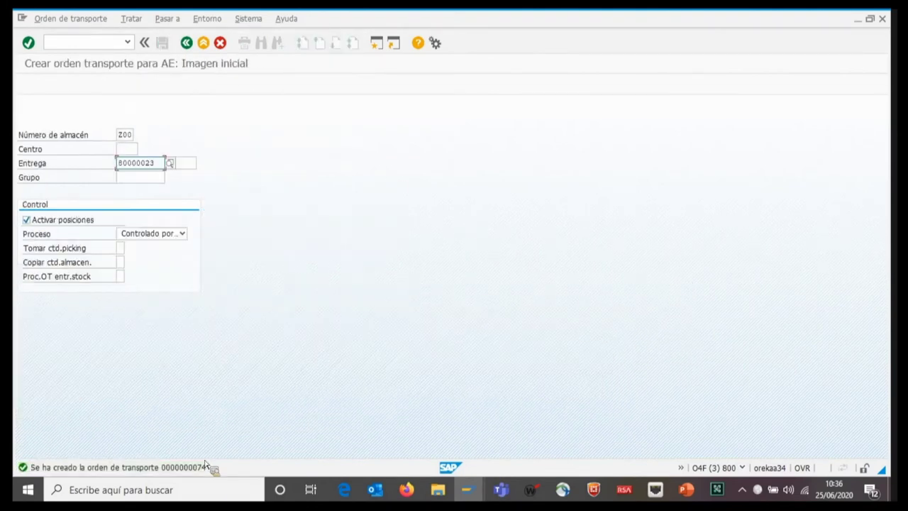
Rerun the warehouse status report for warehouse Z00 to check the bins after creating the delivery's transfer order
{"action": "left_click", "coordinate": [466, 489]}
{"action": "key", "text": "F3"}
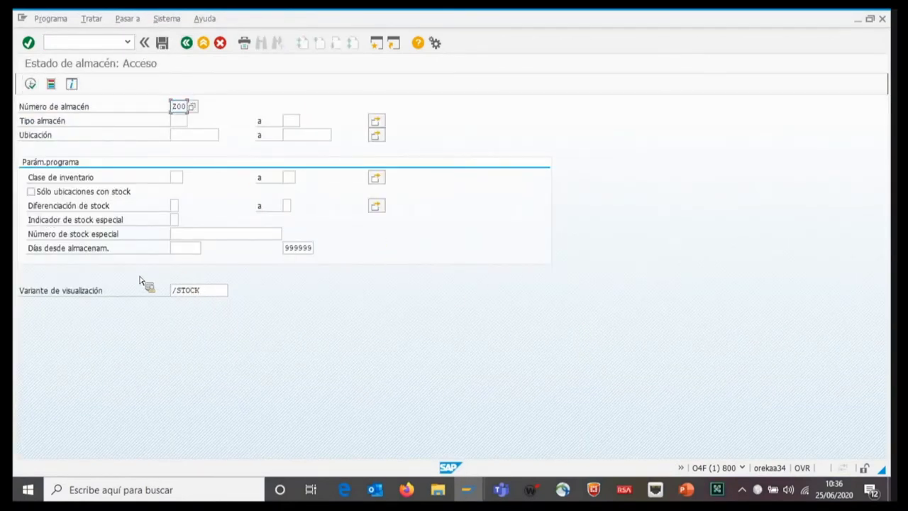
{"action": "left_click", "coordinate": [30, 83]}
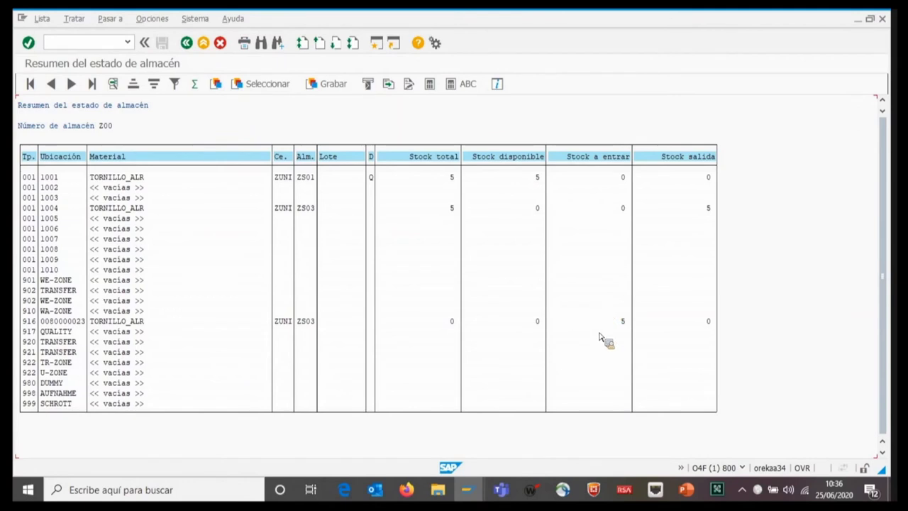
In the transfer order session, open transaction LT12 and confirm the outbound delivery's transfer order
{"action": "mouse_move", "coordinate": [470, 488]}
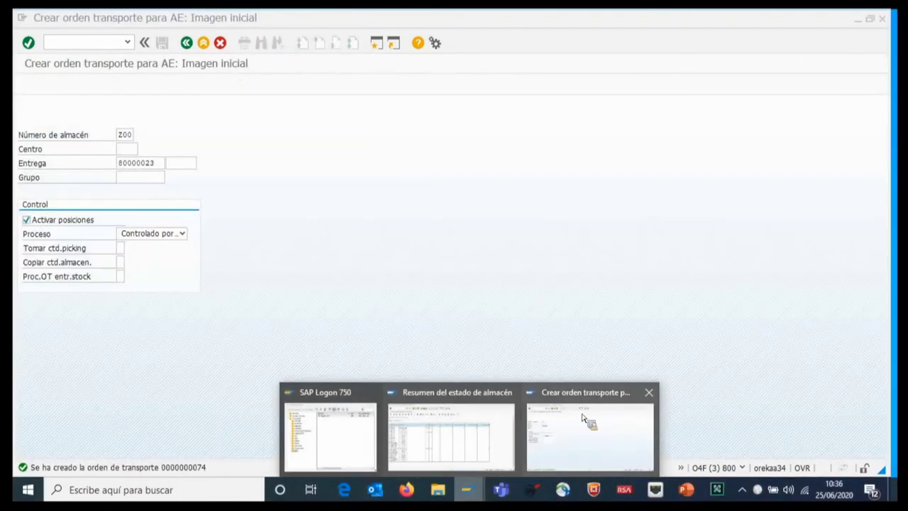
{"action": "left_click", "coordinate": [582, 418]}
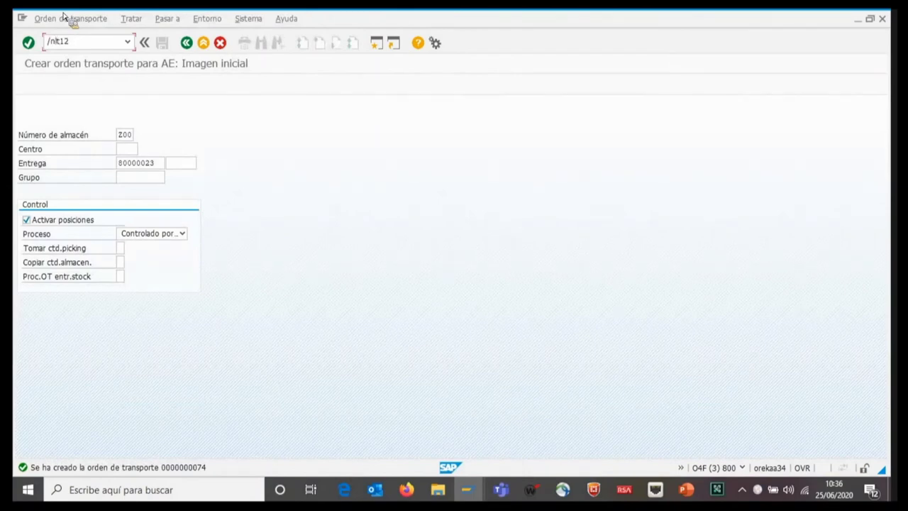
{"action": "type", "text": "/nlt12"}
{"action": "key", "text": "Return"}
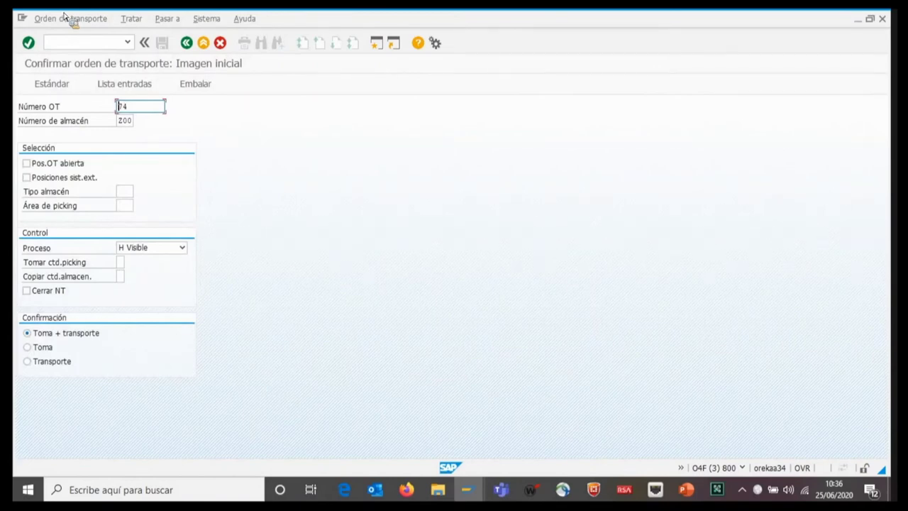
{"action": "key", "text": "Return"}
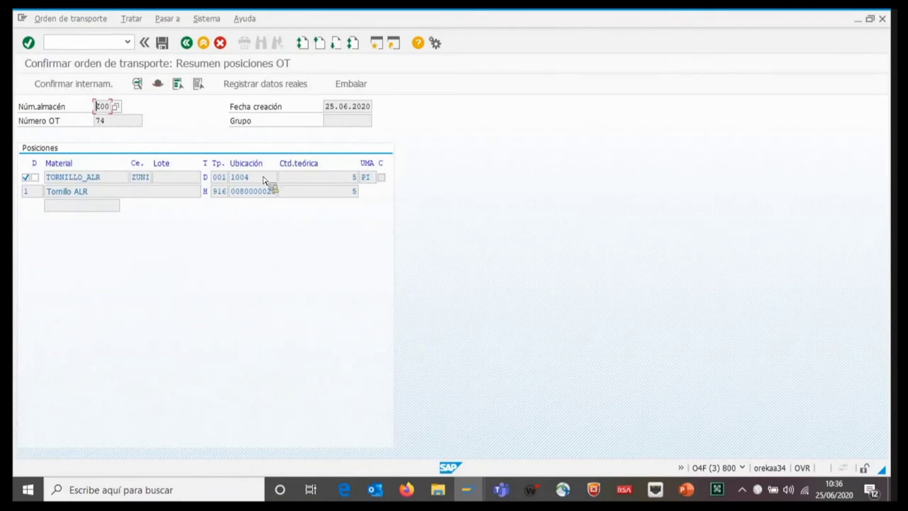
Rerun the warehouse status report for warehouse Z00 to check the bins after confirming the delivery's transfer order
{"action": "left_click", "coordinate": [467, 490]}
{"action": "left_click", "coordinate": [441, 432]}
{"action": "left_click", "coordinate": [186, 42]}
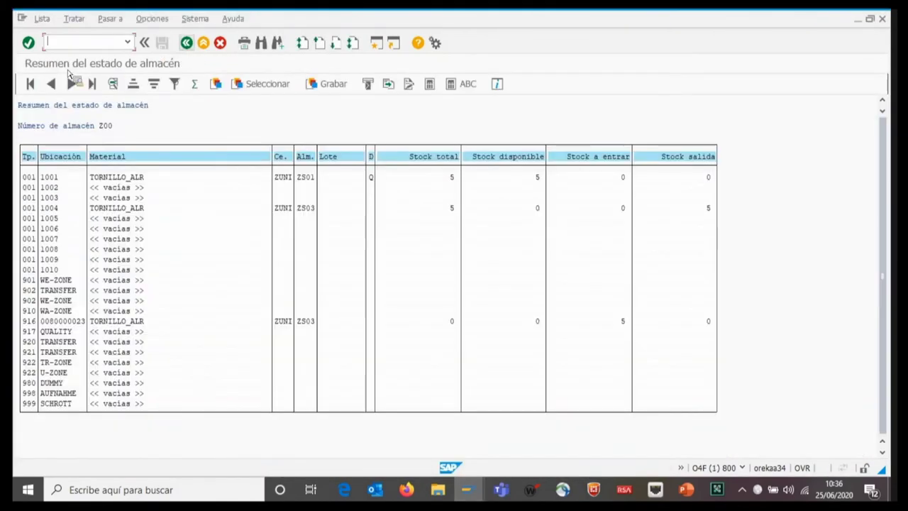
{"action": "left_click", "coordinate": [30, 84]}
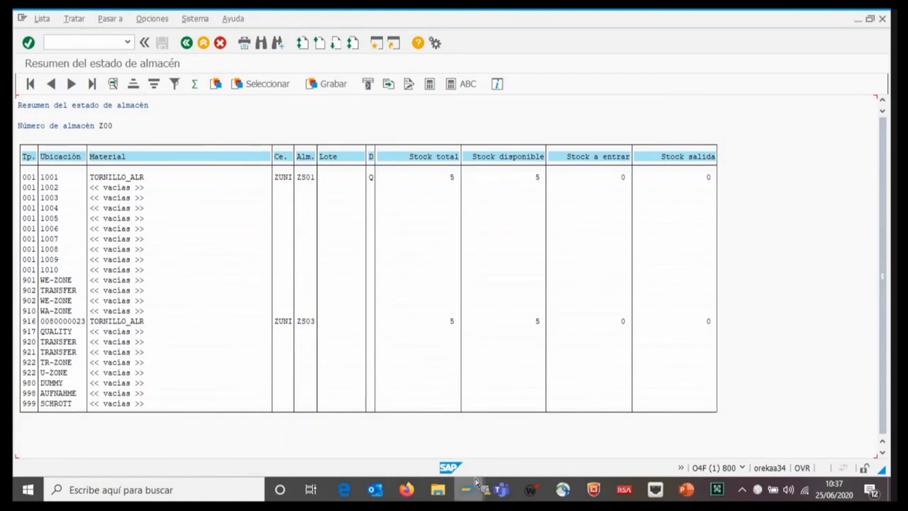
In the transfer order session, open transaction VL02N and display the outbound delivery for changes
{"action": "mouse_move", "coordinate": [478, 489]}
{"action": "mouse_move", "coordinate": [544, 443]}
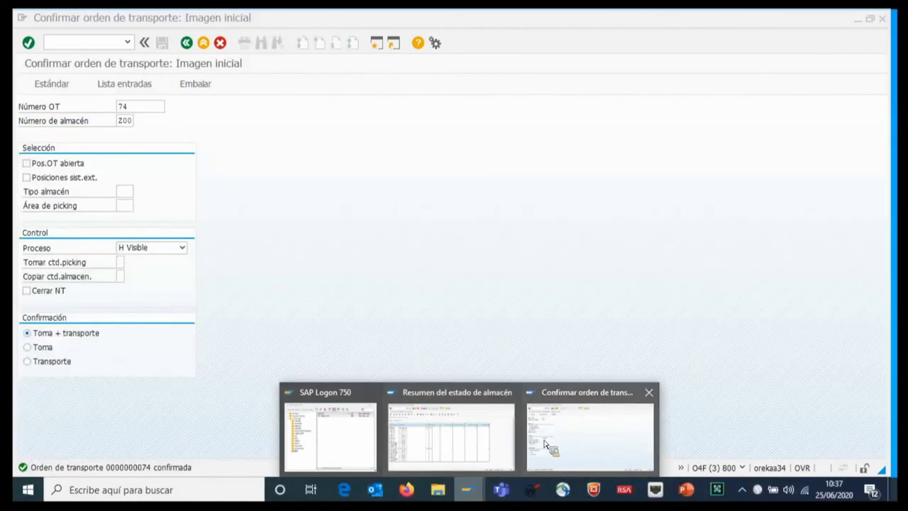
{"action": "left_click", "coordinate": [545, 444]}
{"action": "type", "text": "/nv"}
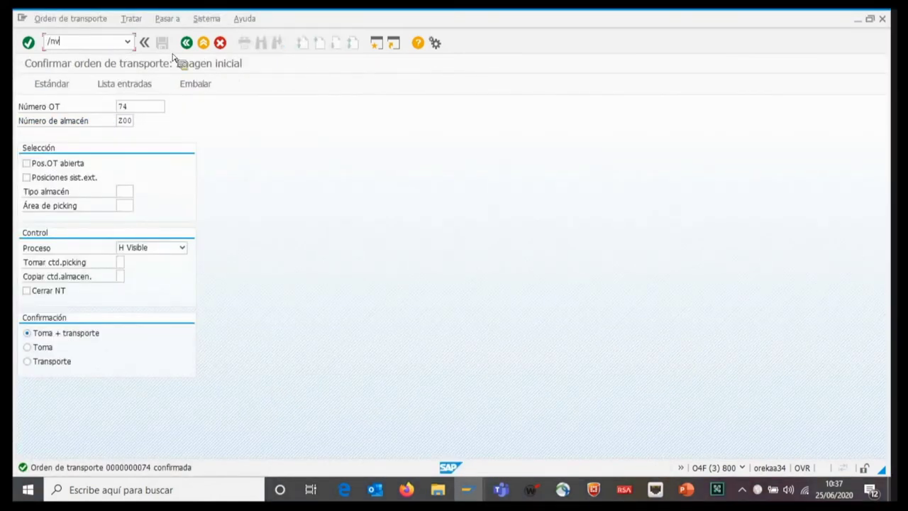
{"action": "type", "text": "l02n"}
{"action": "key", "text": "Return"}
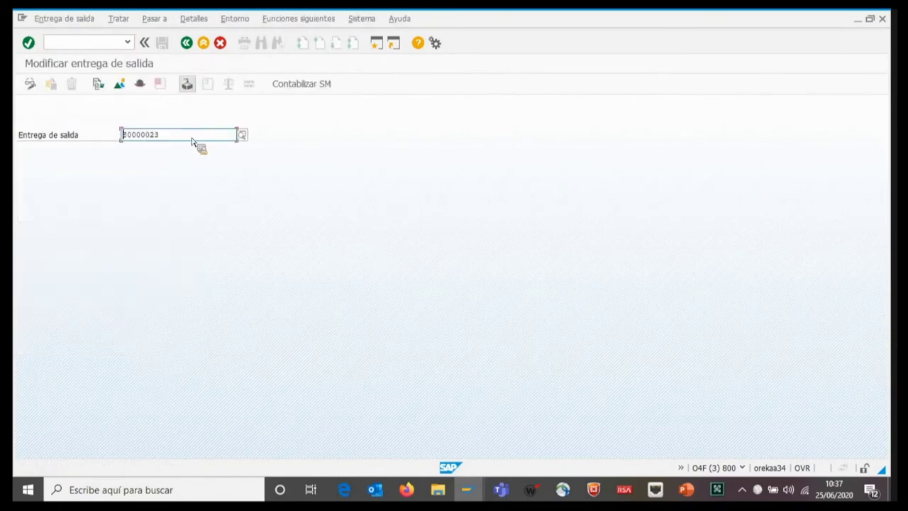
{"action": "key", "text": "Return"}
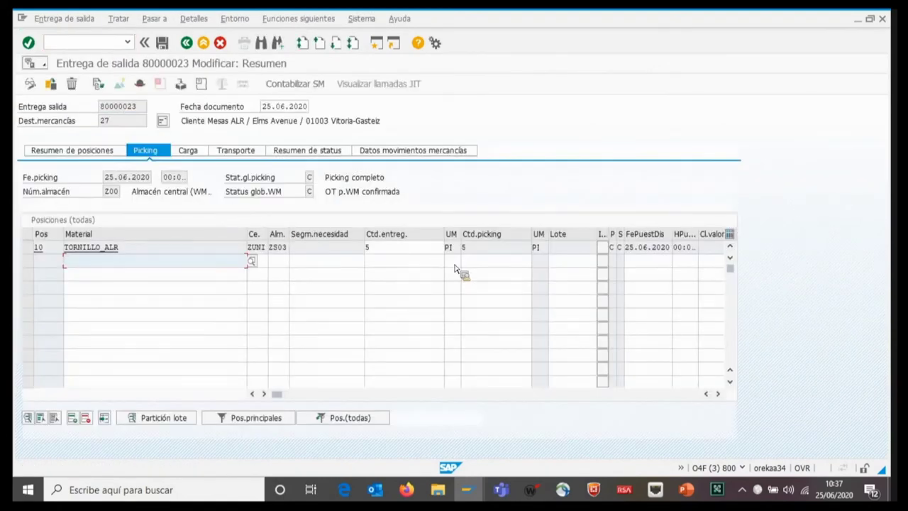
Check the delivery's picking quantity and the possible global WM status values in the status overview, and post the goods issue
{"action": "left_click", "coordinate": [513, 250]}
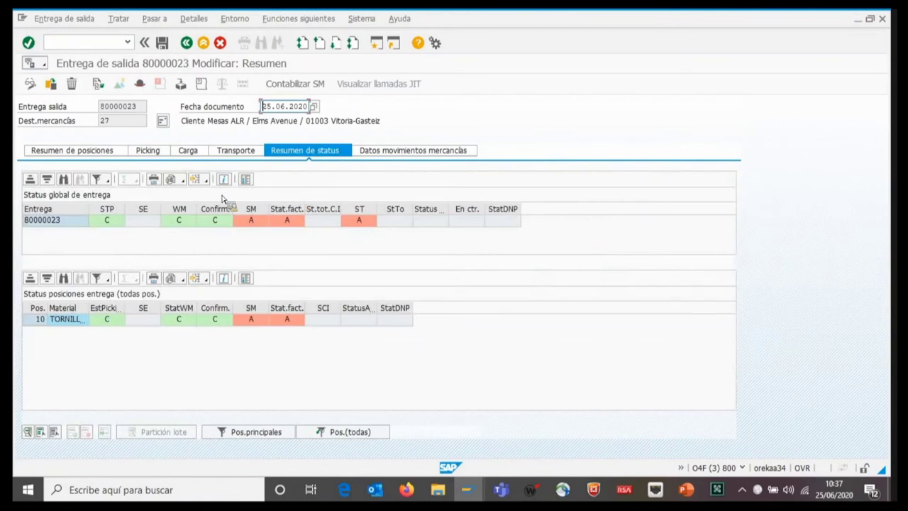
{"action": "left_click", "coordinate": [193, 221]}
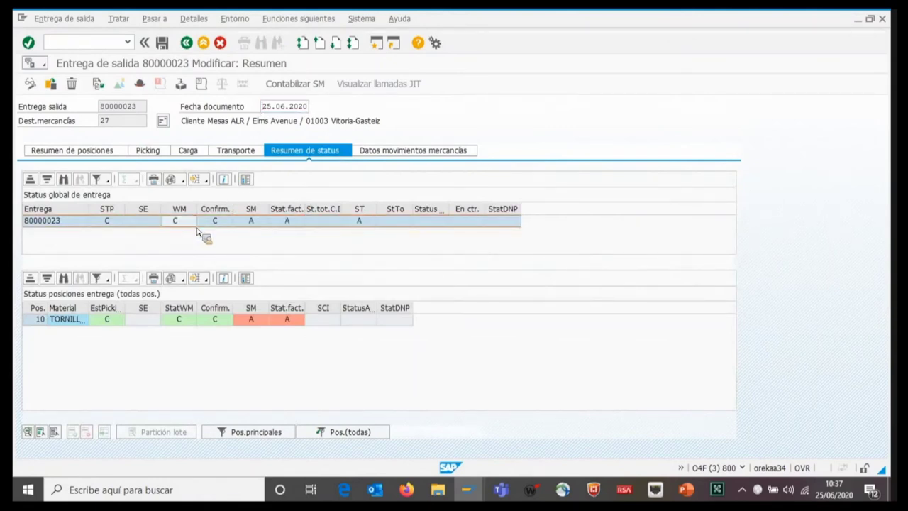
{"action": "key", "text": "F4"}
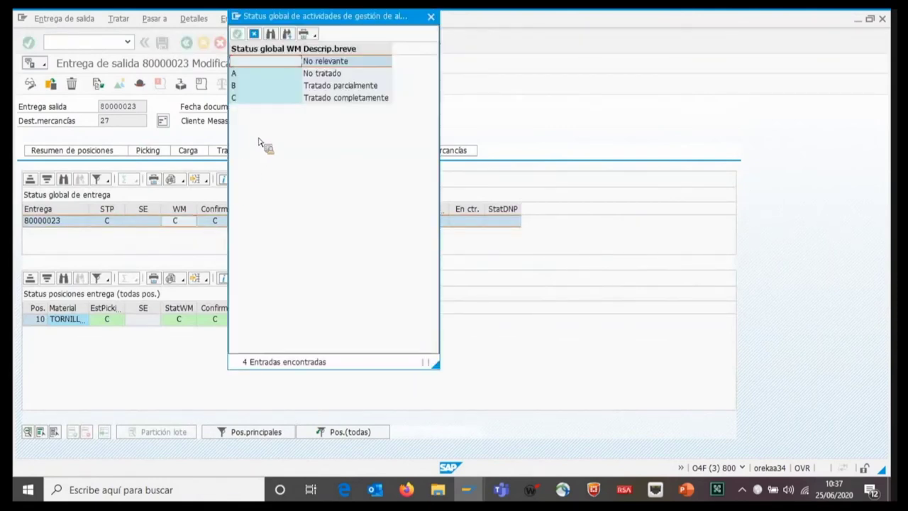
{"action": "left_click", "coordinate": [431, 17]}
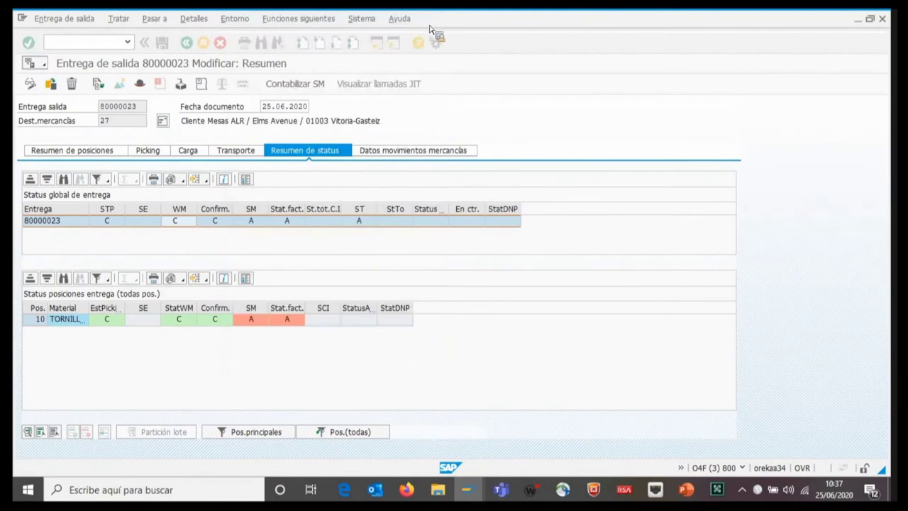
{"action": "left_click", "coordinate": [316, 86]}
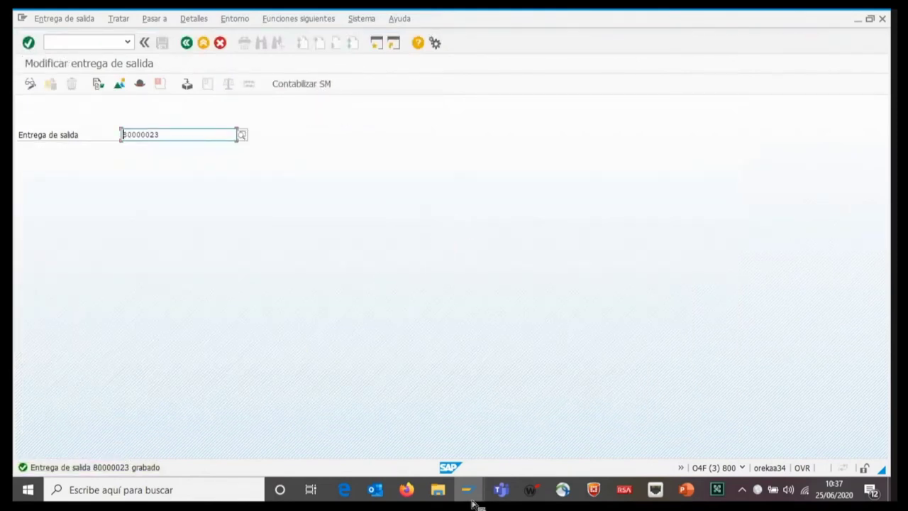
Rerun the warehouse status report for warehouse Z00 to check the bins after posting the delivery's goods issue
{"action": "mouse_move", "coordinate": [473, 502]}
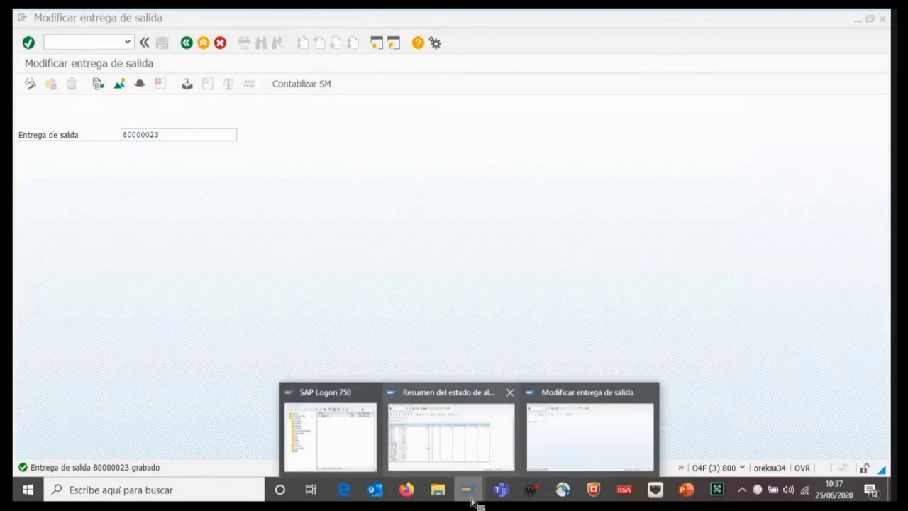
{"action": "left_click", "coordinate": [461, 440]}
{"action": "key", "text": "F3"}
{"action": "key", "text": "F8"}
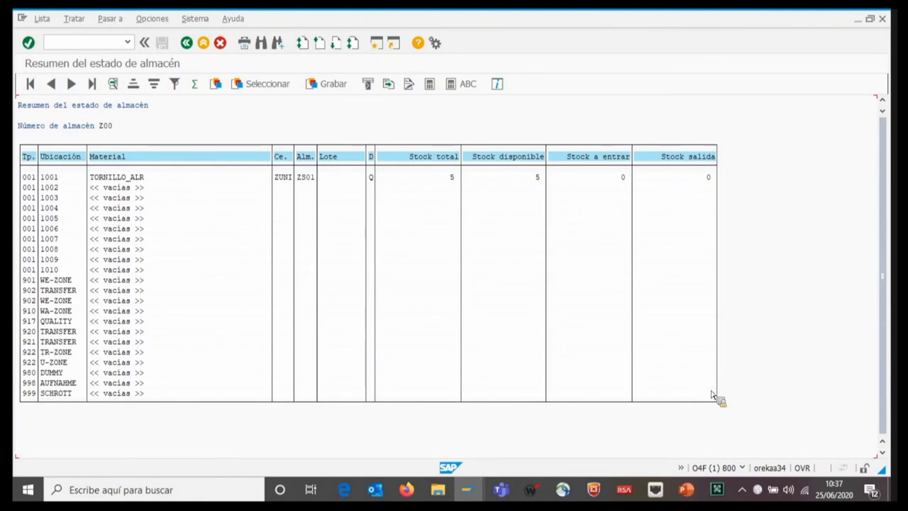
Switch to the PowerPoint slide show with the complete outbound process diagram
{"action": "mouse_move", "coordinate": [686, 490]}
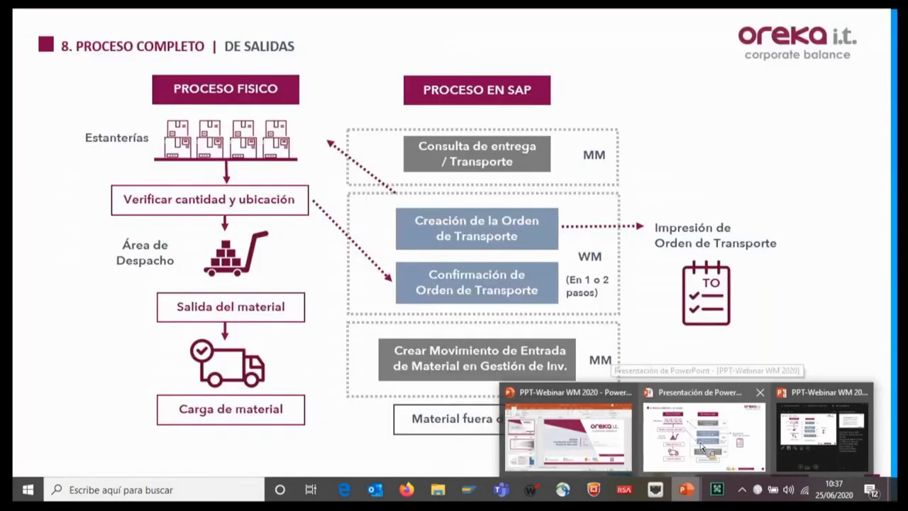
{"action": "left_click", "coordinate": [702, 447]}
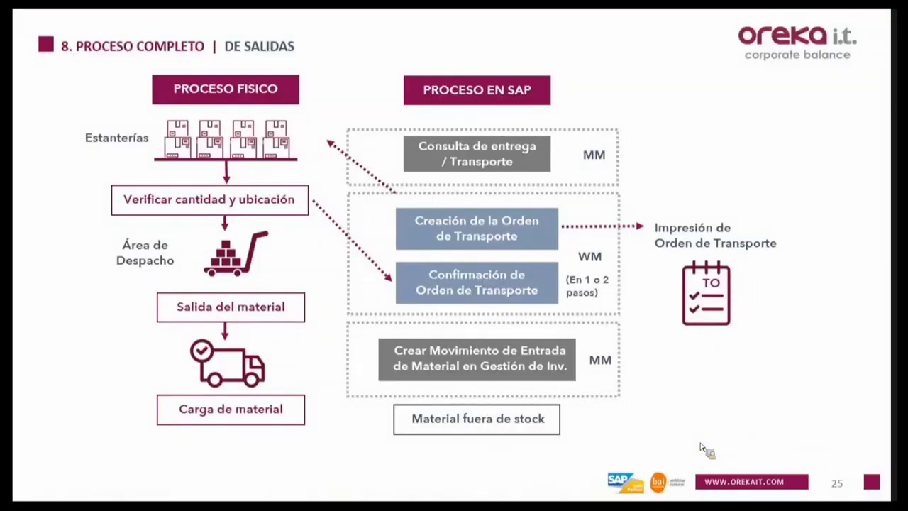